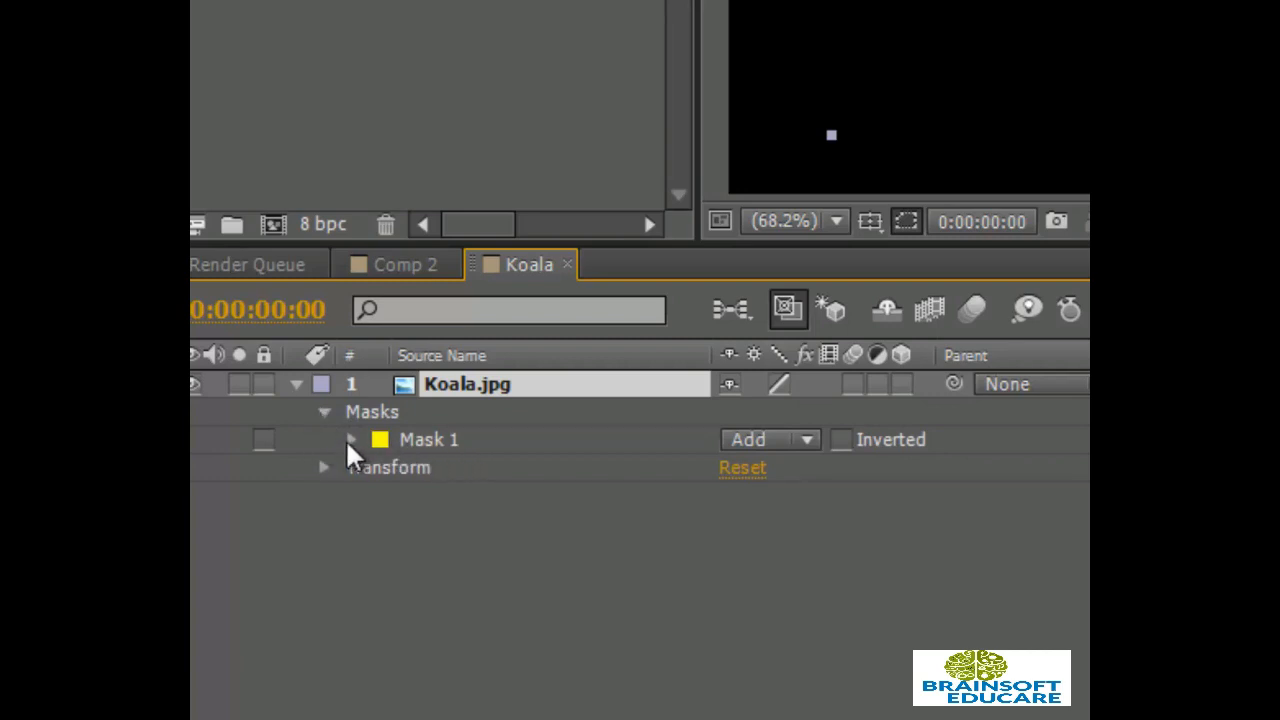
# - Expand Mask 1 on the Koala.jpg layer to view its properties and collapse the layer again
pyautogui.click(351, 442)
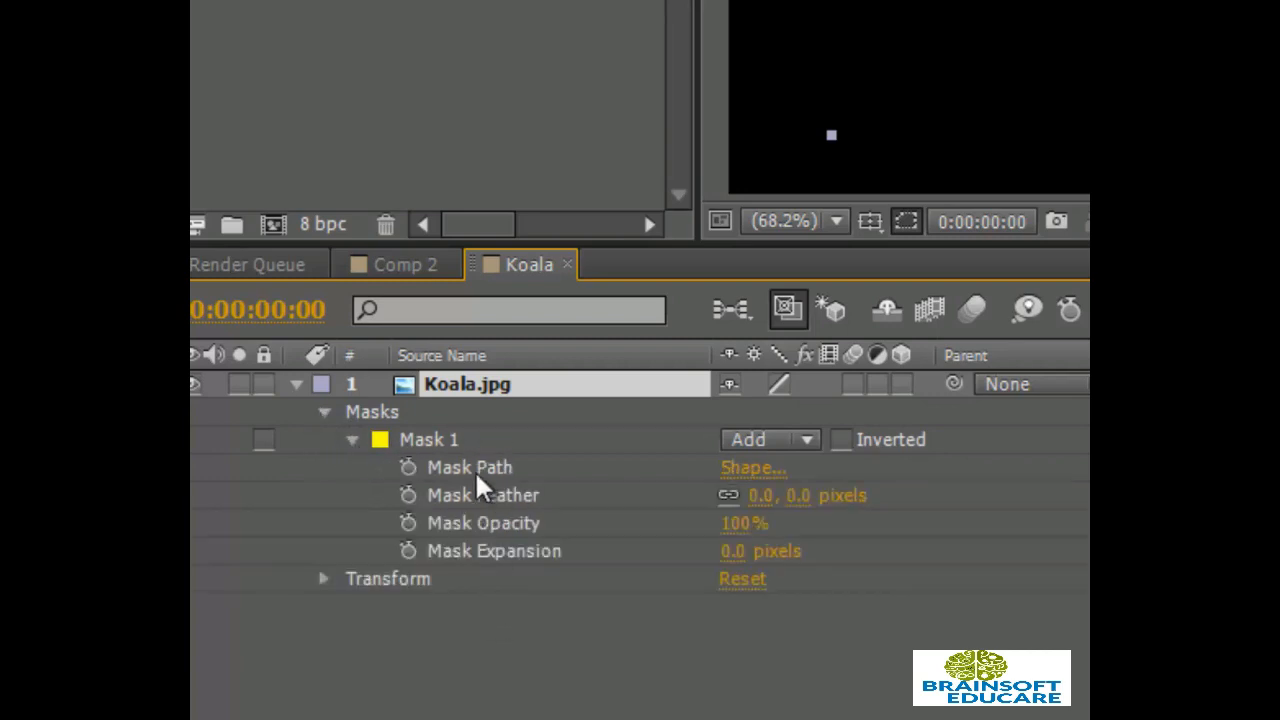
pyautogui.click(351, 440)
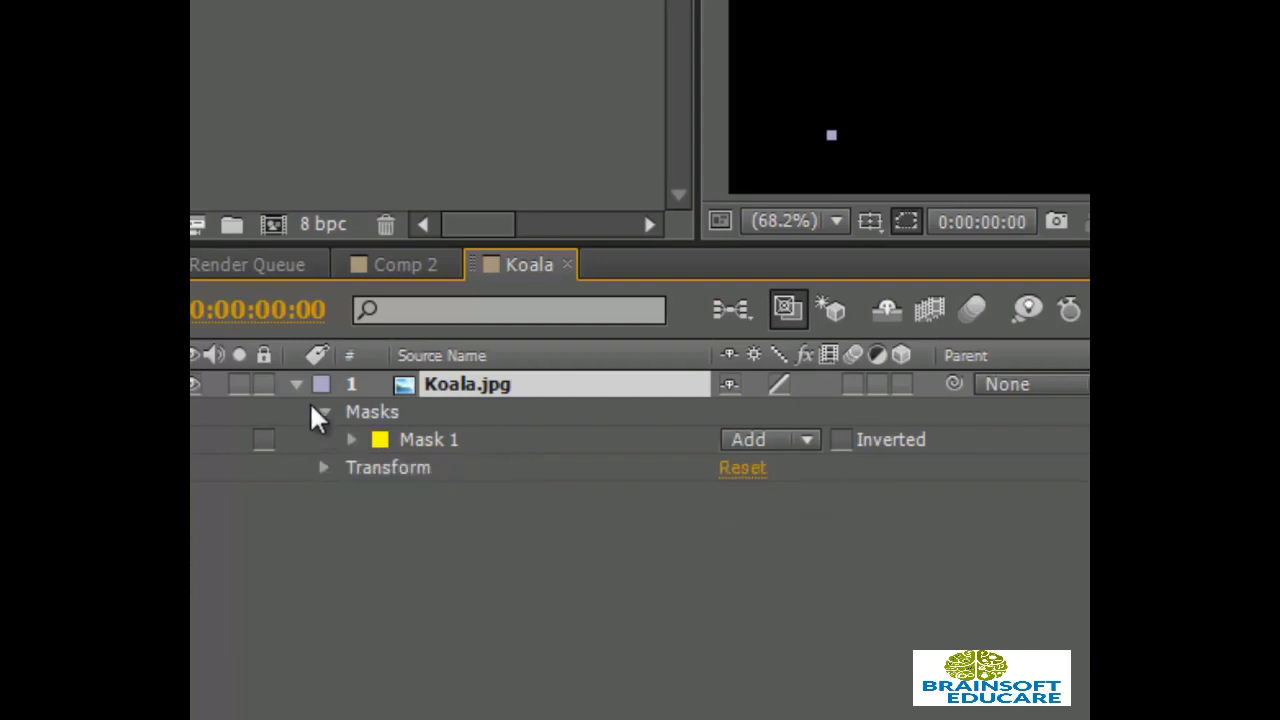
pyautogui.click(322, 410)
pyautogui.click(441, 478)
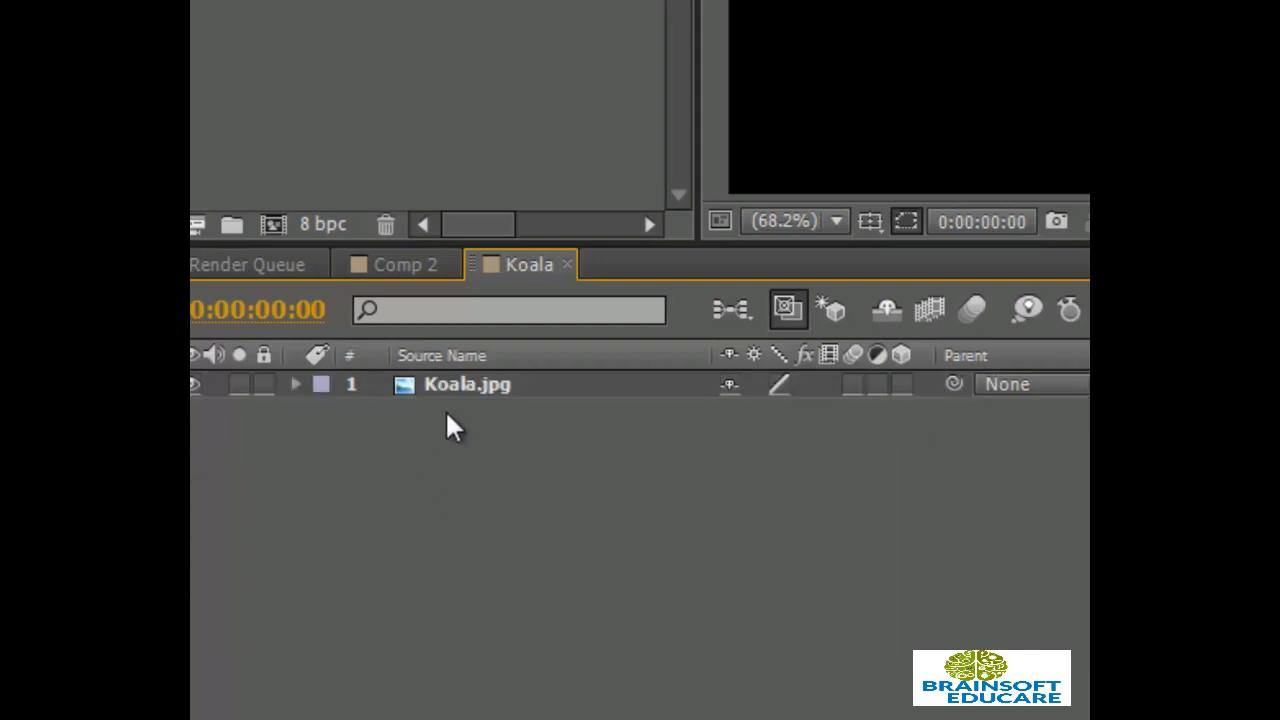
# - Reveal all mask properties of the Koala.jpg layer directly and deselect the layer
pyautogui.click(457, 385)
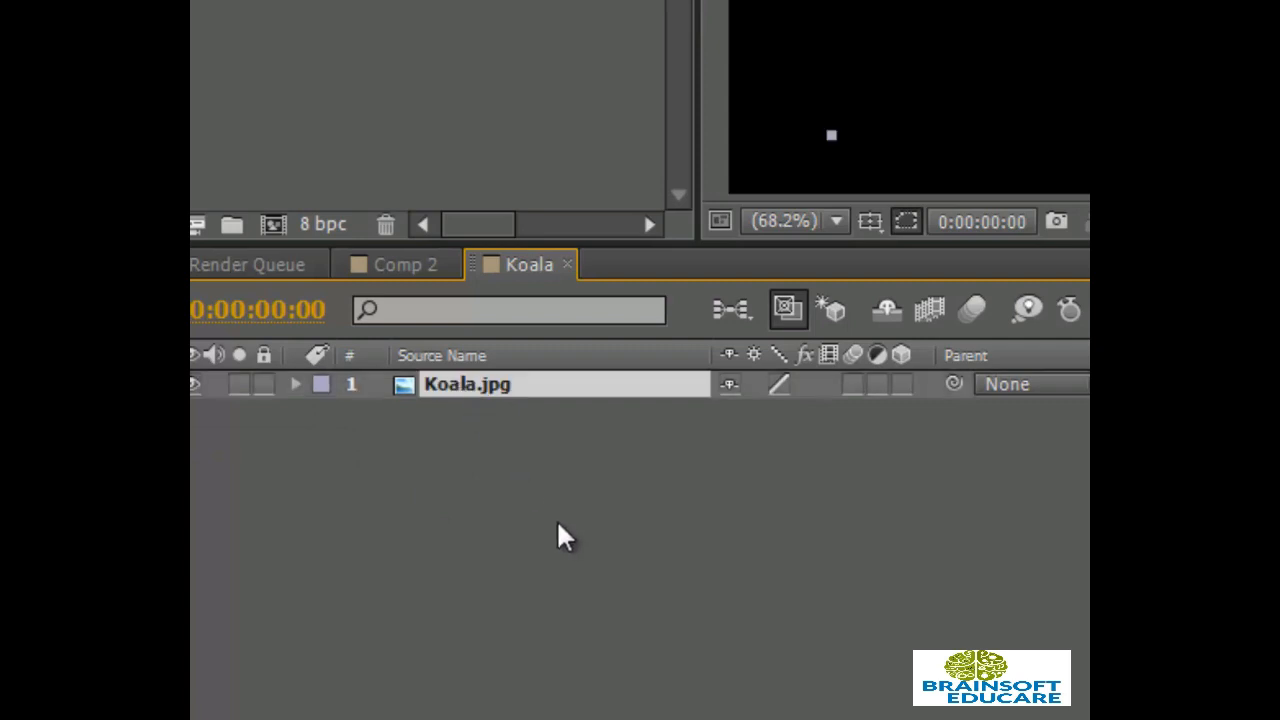
pyautogui.press('m')
pyautogui.press('m')
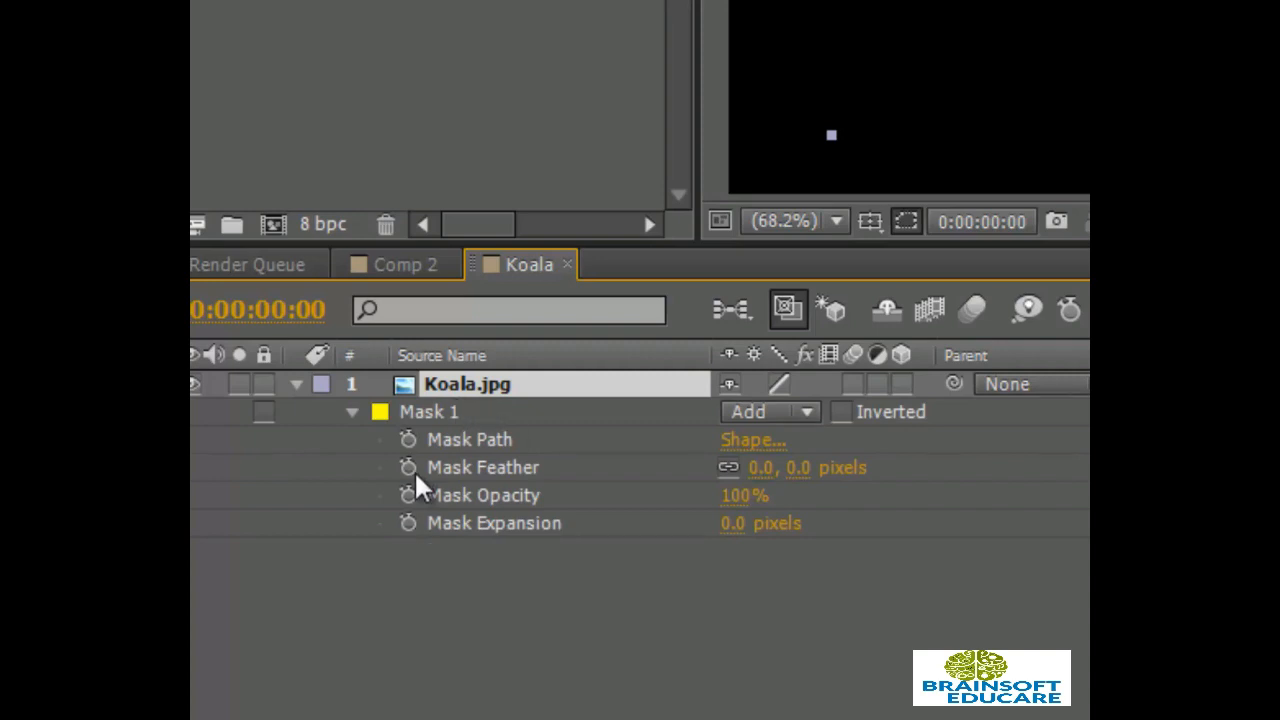
pyautogui.click(519, 660)
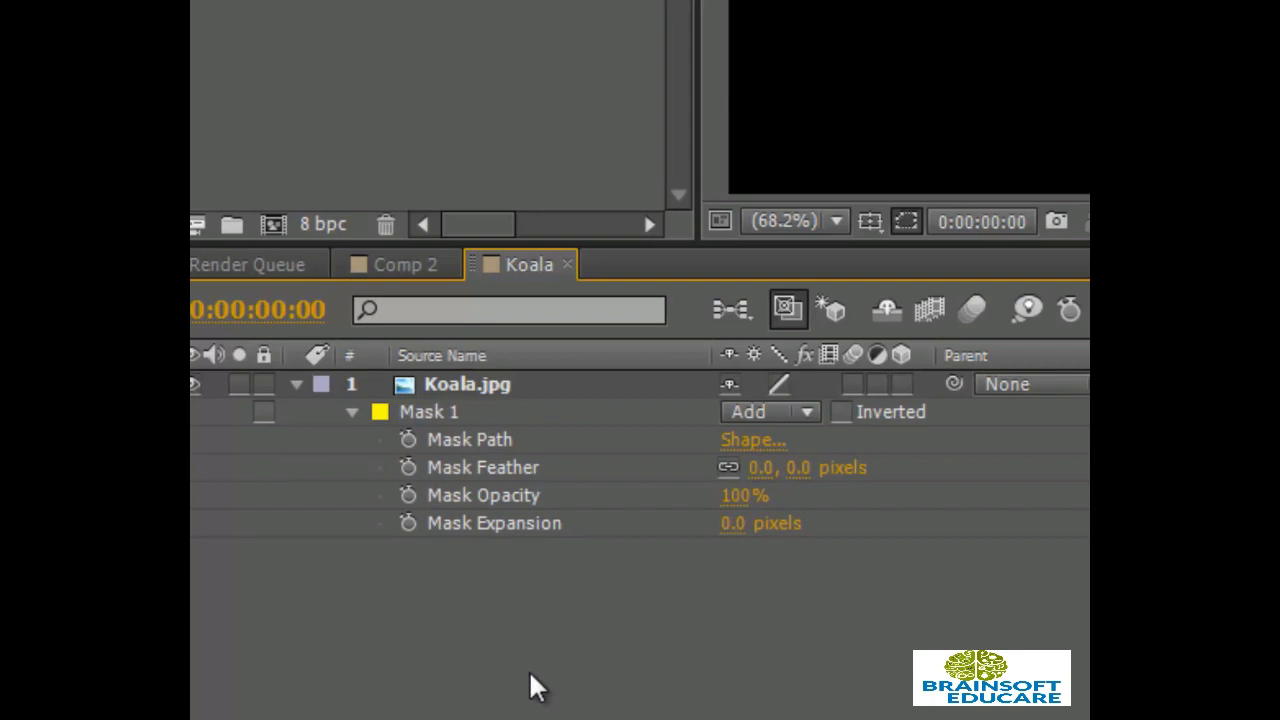
# - Collapse the Koala.jpg layer and reveal only its Mask Path property
pyautogui.click(296, 386)
pyautogui.click(452, 386)
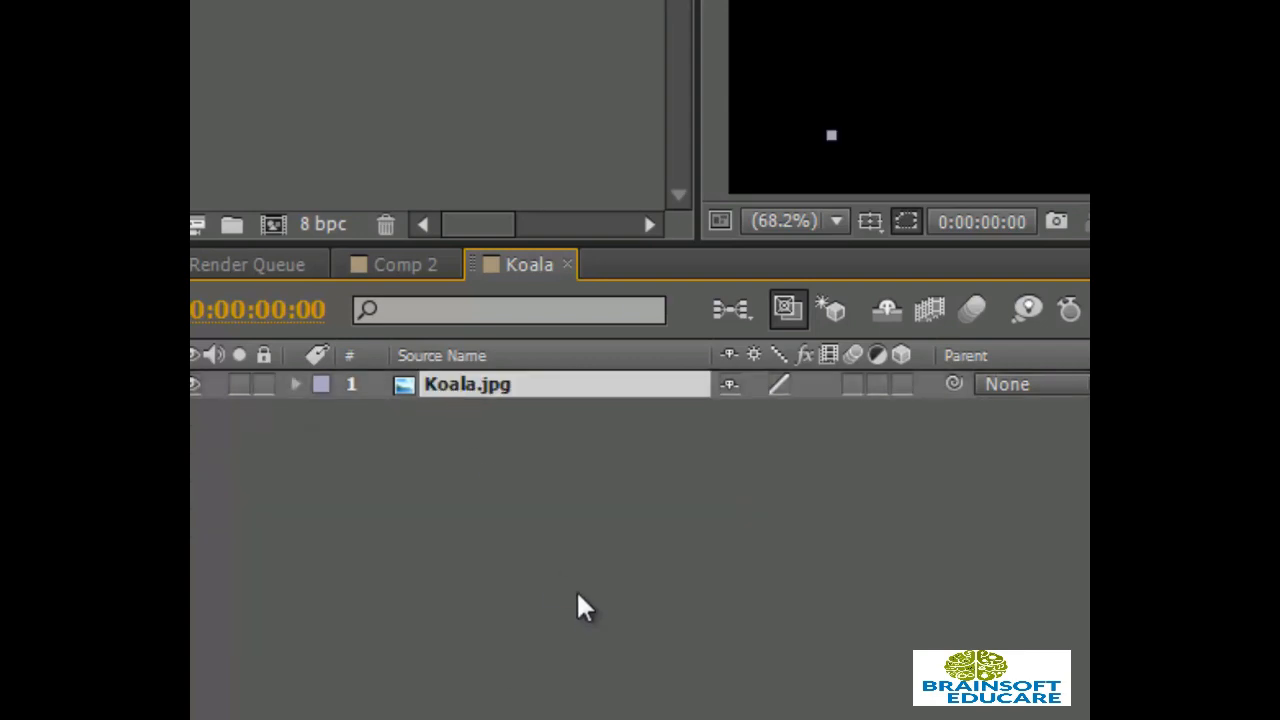
pyautogui.press('m')
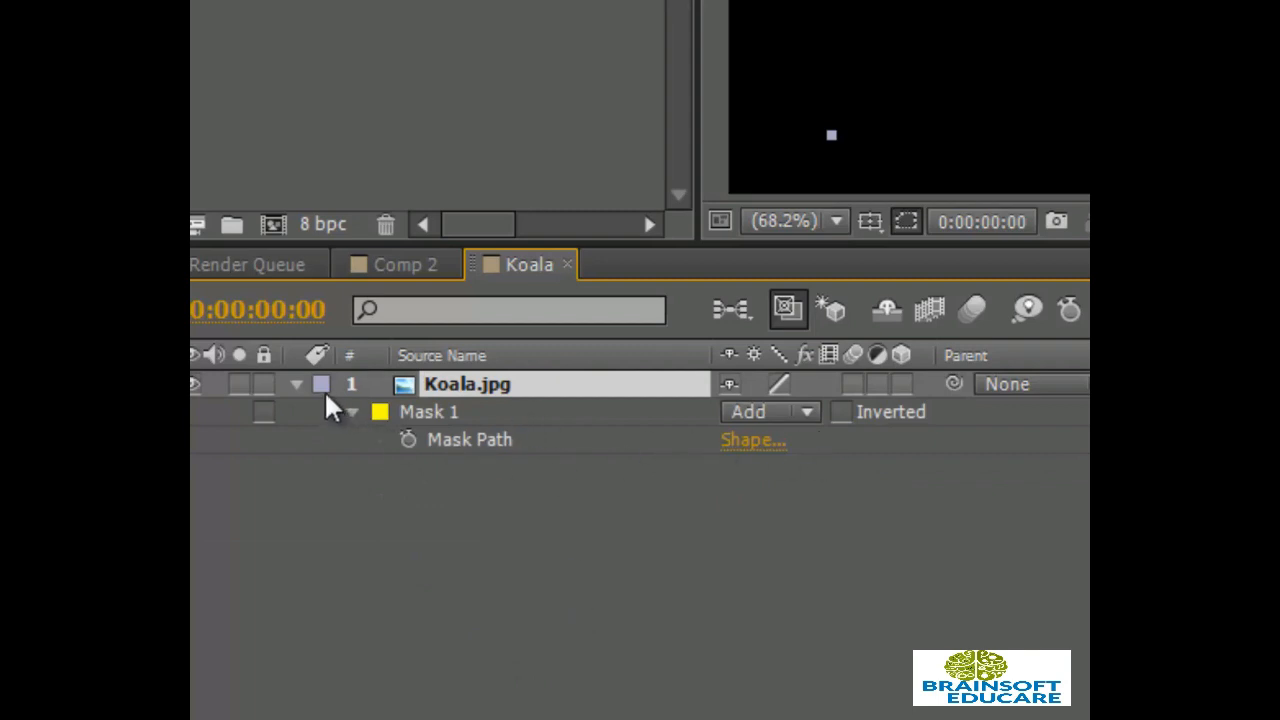
# - Collapse the Koala.jpg layer and reveal its Mask Path, Feather, Opacity and Expansion properties together
pyautogui.click(296, 386)
pyautogui.click(482, 450)
pyautogui.click(473, 388)
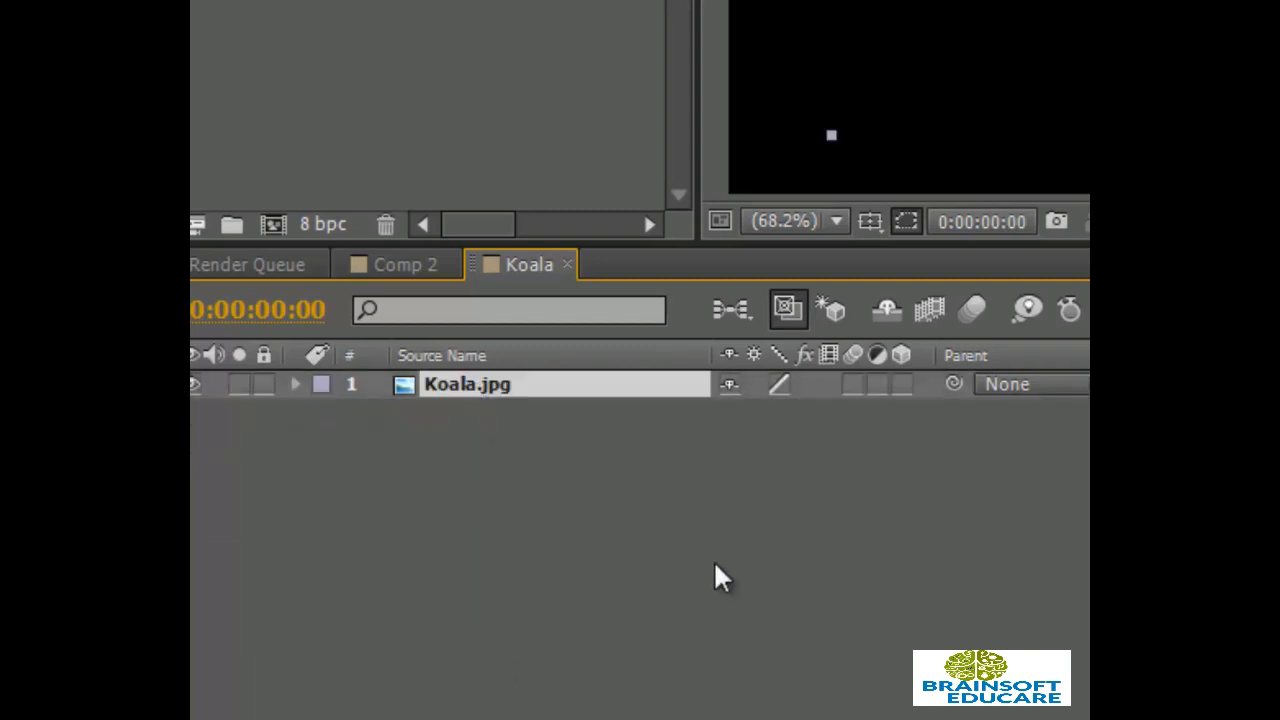
pyautogui.press('m')
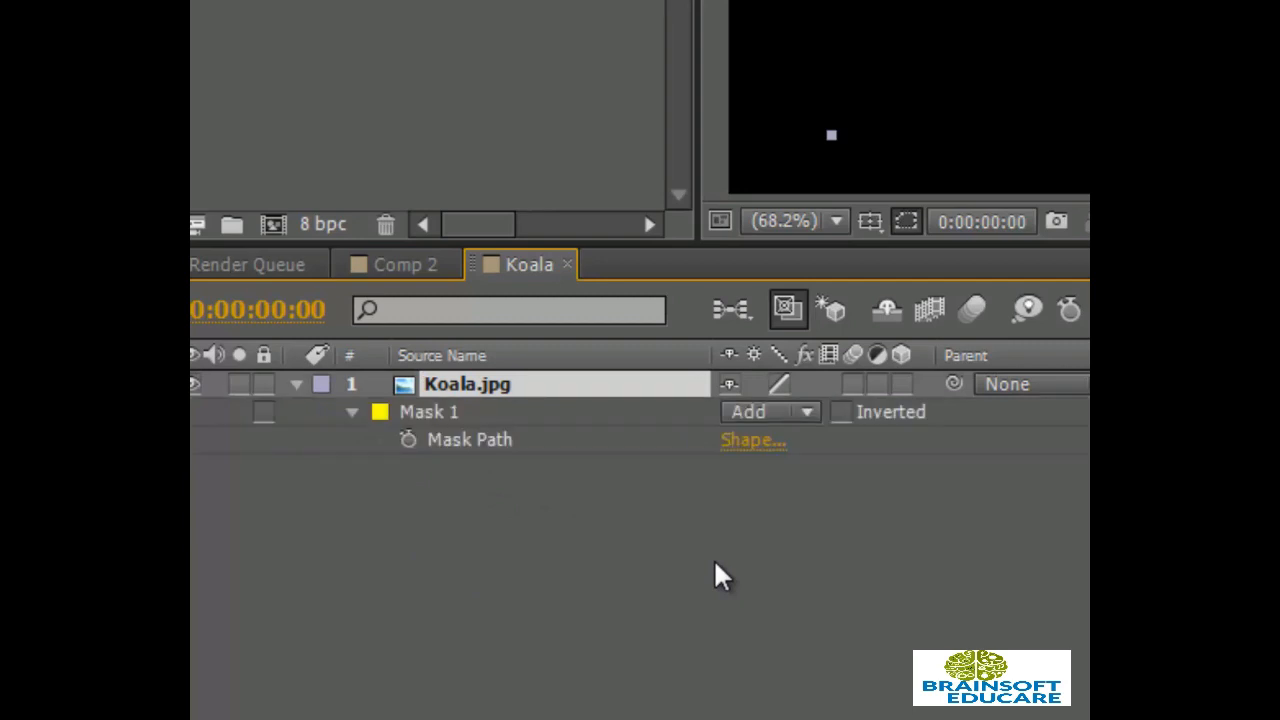
pyautogui.press('m')
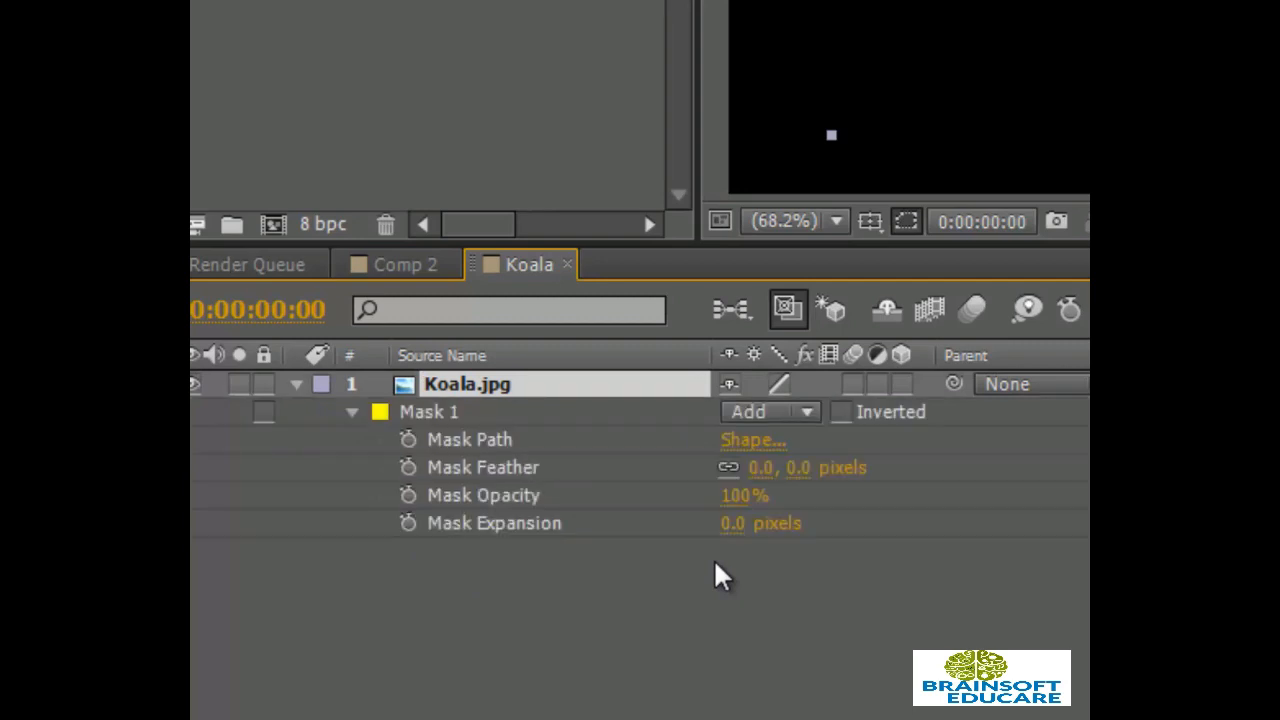
pyautogui.click(659, 636)
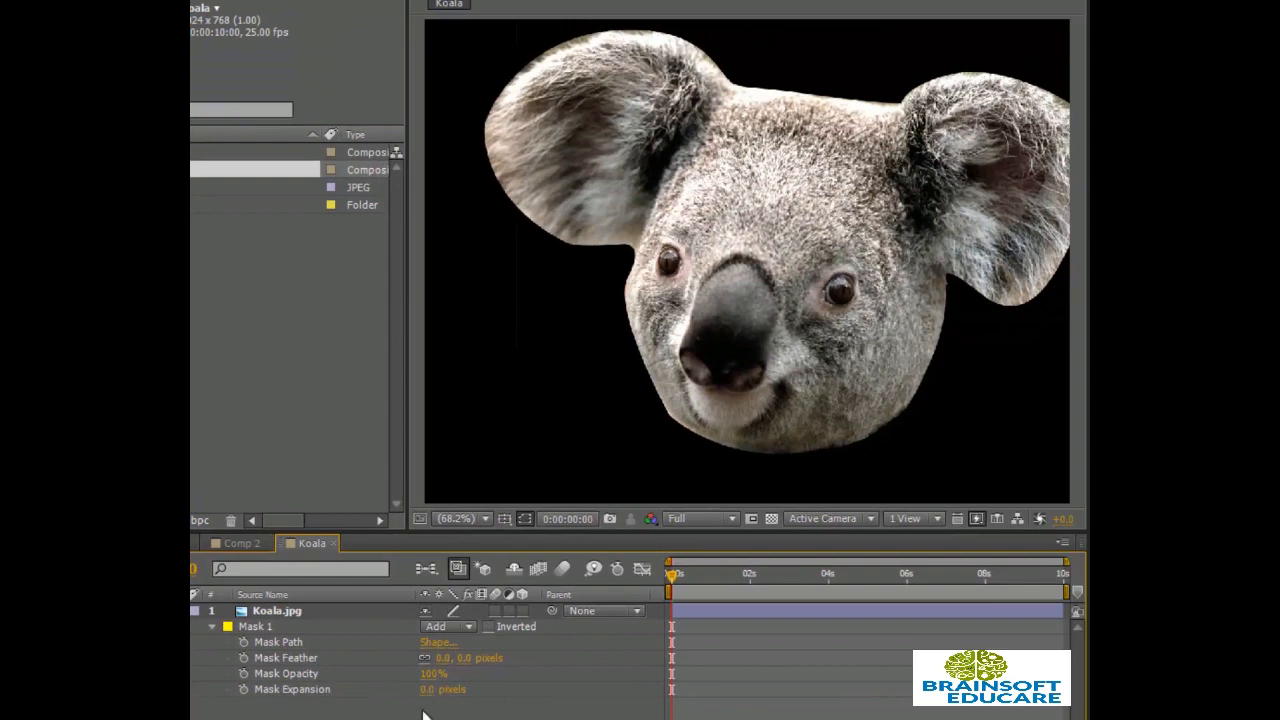
# - Increase Mask 1's expansion to about 58 pixels so the cut-out extends beyond the drawn path
pyautogui.click(427, 690)
pyautogui.press('Return')
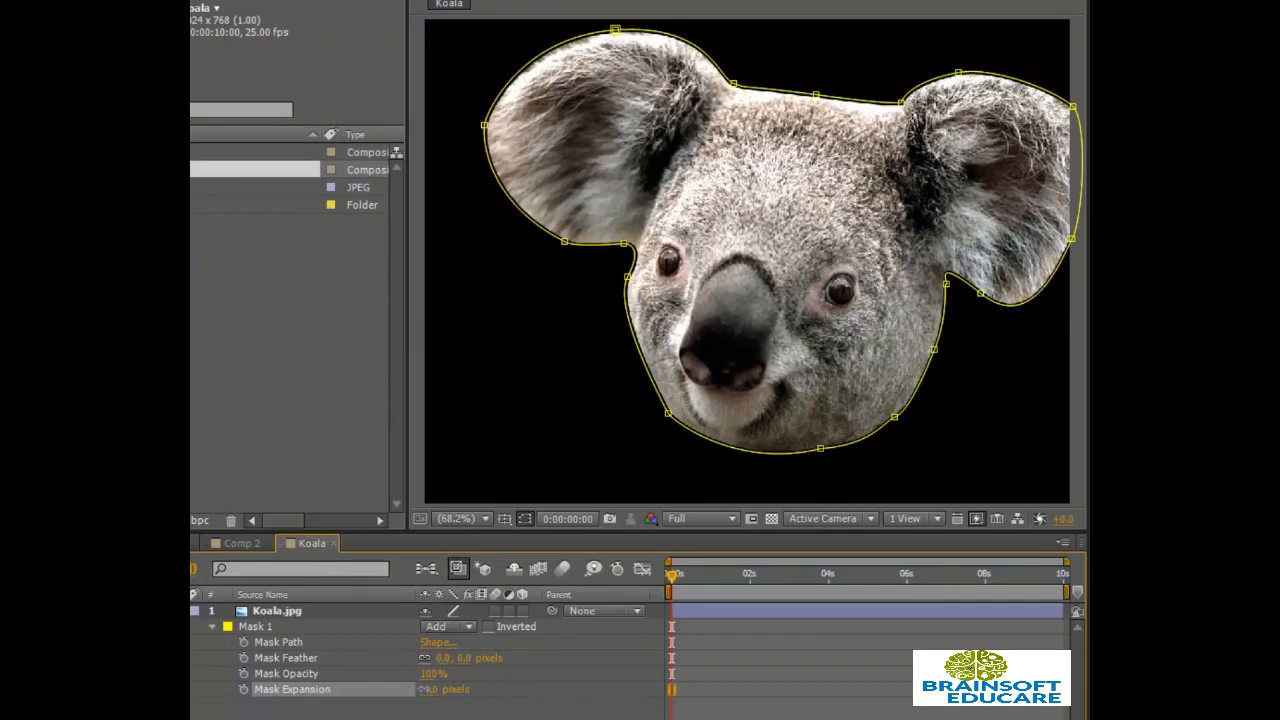
pyautogui.moveTo(423, 689); pyautogui.dragTo(490, 698)
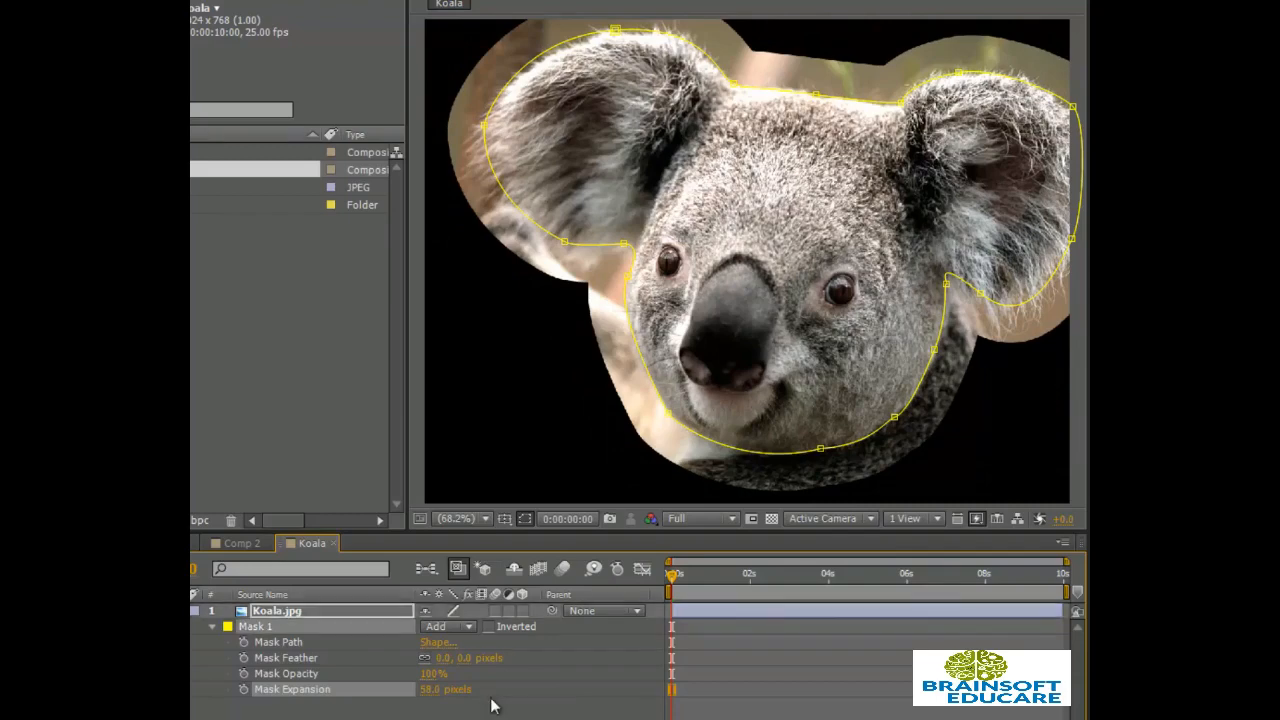
# - Set the Mask Expansion to 0 pixels and try adjusting the Mask Opacity
pyautogui.click(428, 690)
pyautogui.write('0')
pyautogui.press('Return')
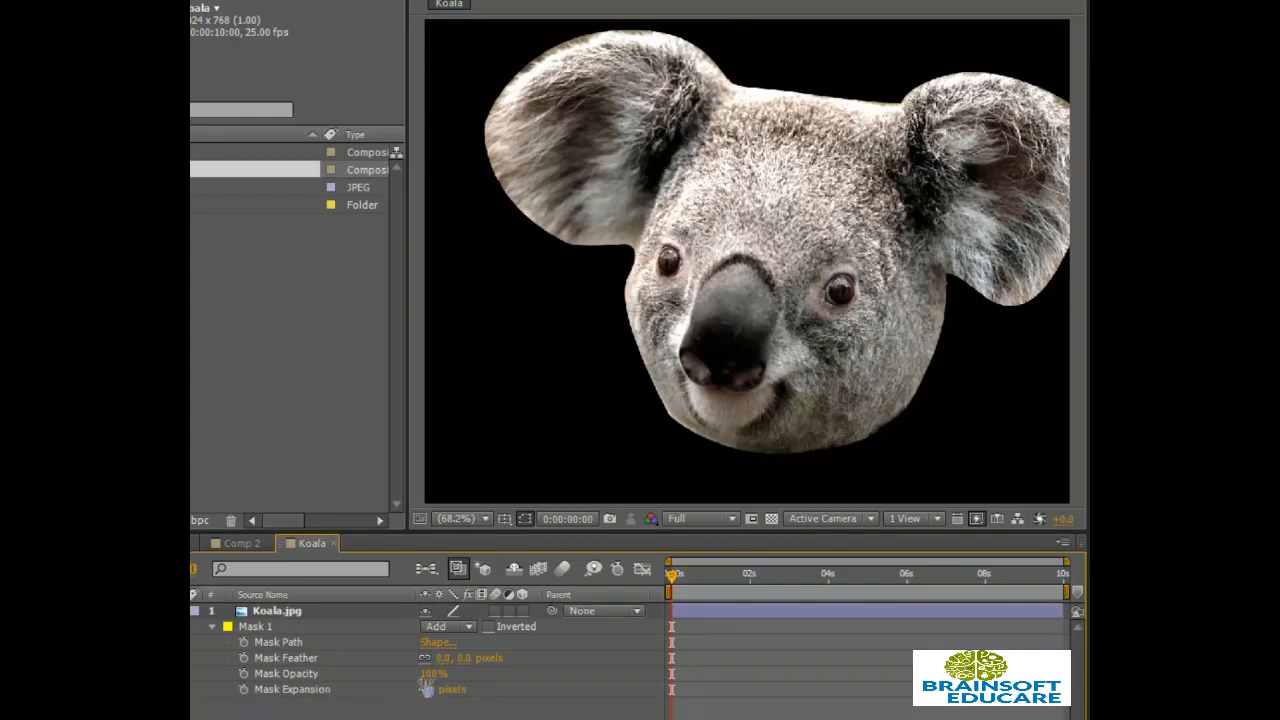
pyautogui.moveTo(430, 673); pyautogui.dragTo(473, 650)
pyautogui.click(515, 712)
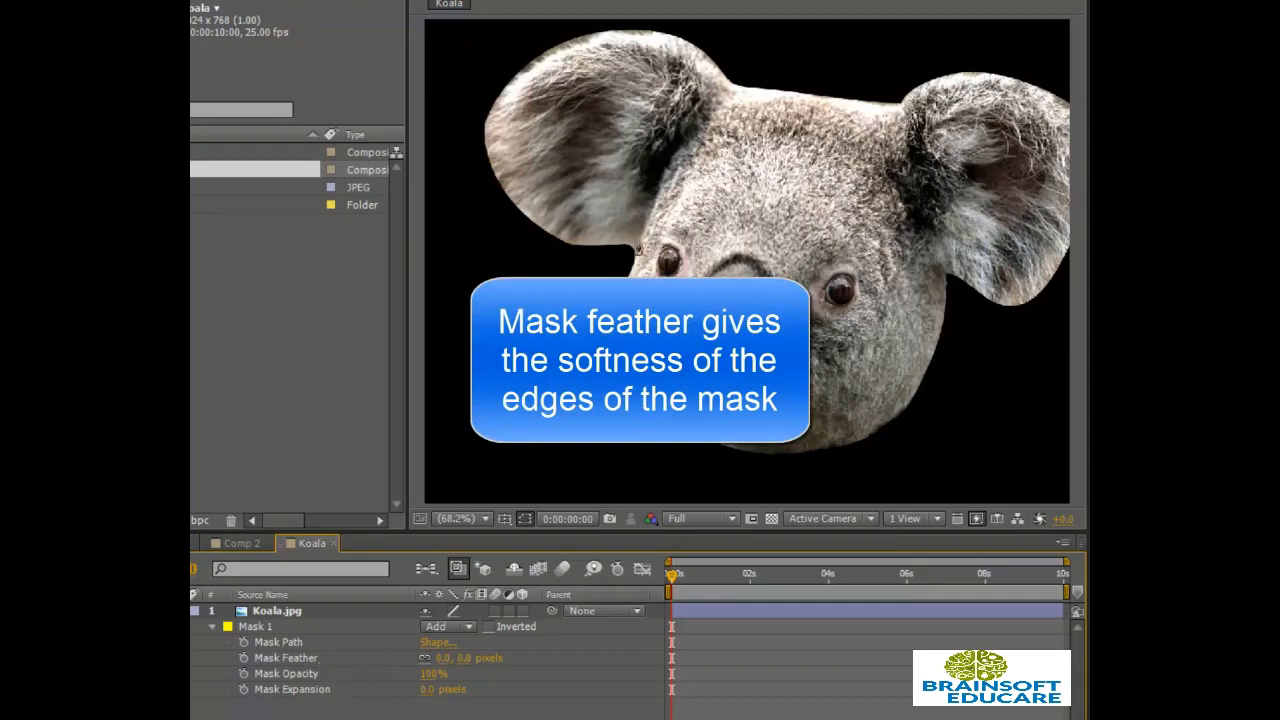
# - Examine the hard edges of the masked koala head at up to 200% magnification and fit the composition in the viewer
pyautogui.scroll(2, 639, 248)
pyautogui.moveTo(607, 254); pyautogui.dragTo(892, 240)
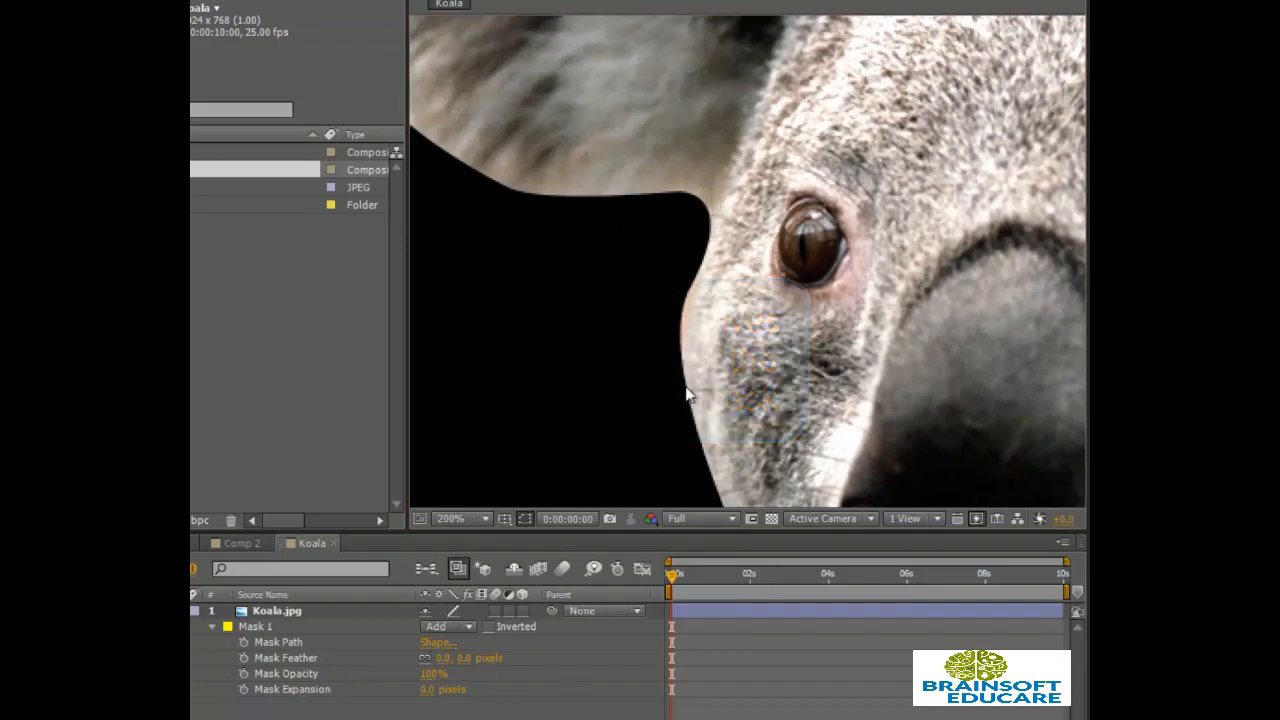
pyautogui.scroll(-2, 722, 219)
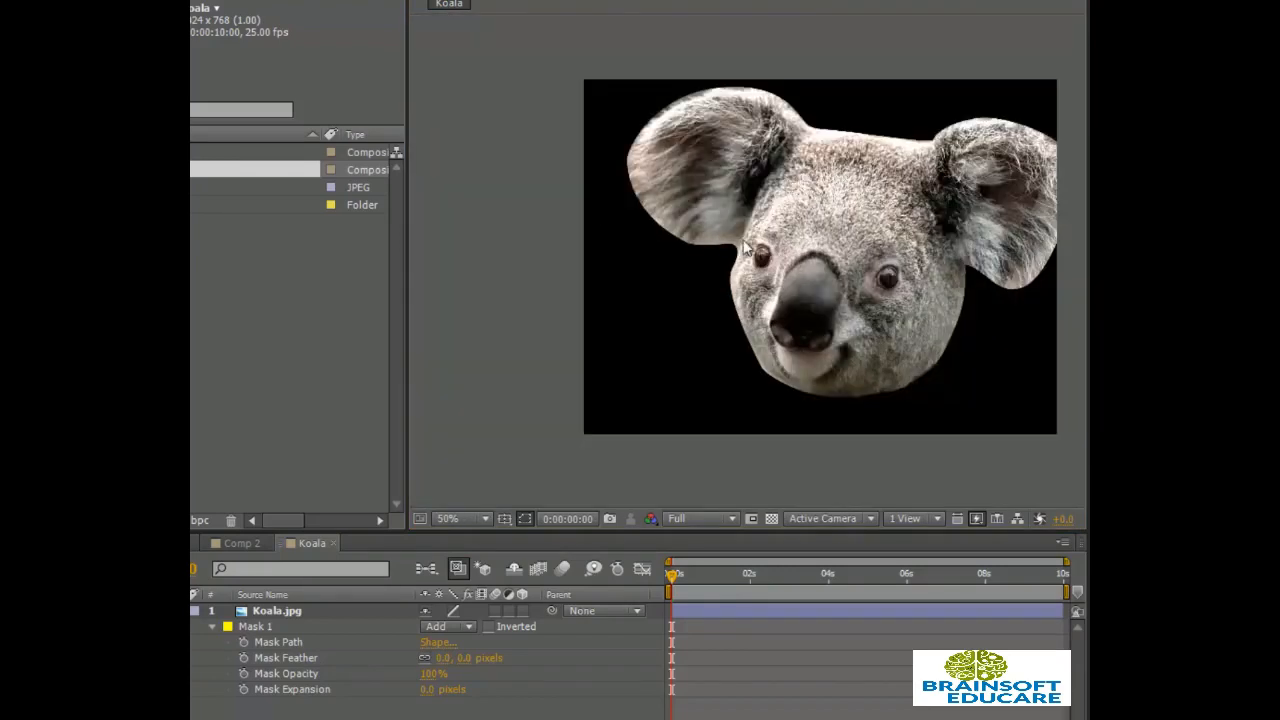
pyautogui.moveTo(815, 254); pyautogui.dragTo(721, 266)
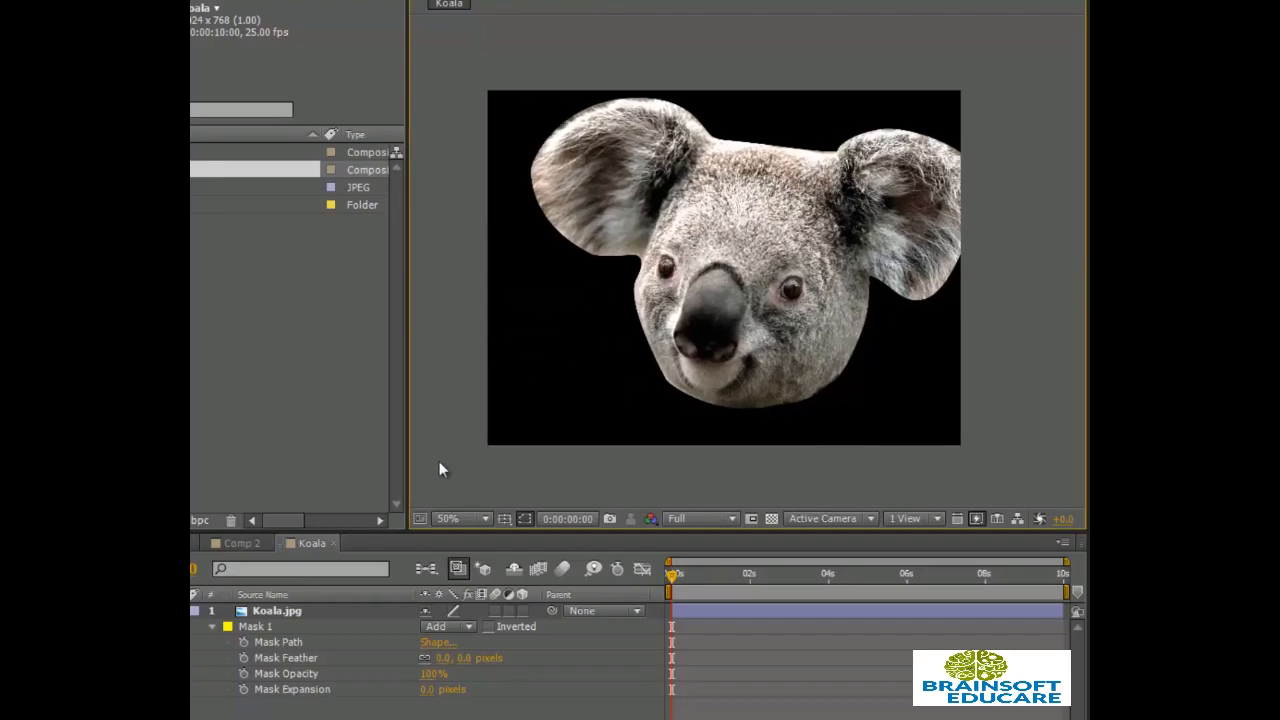
pyautogui.click(458, 518)
pyautogui.click(519, 187)
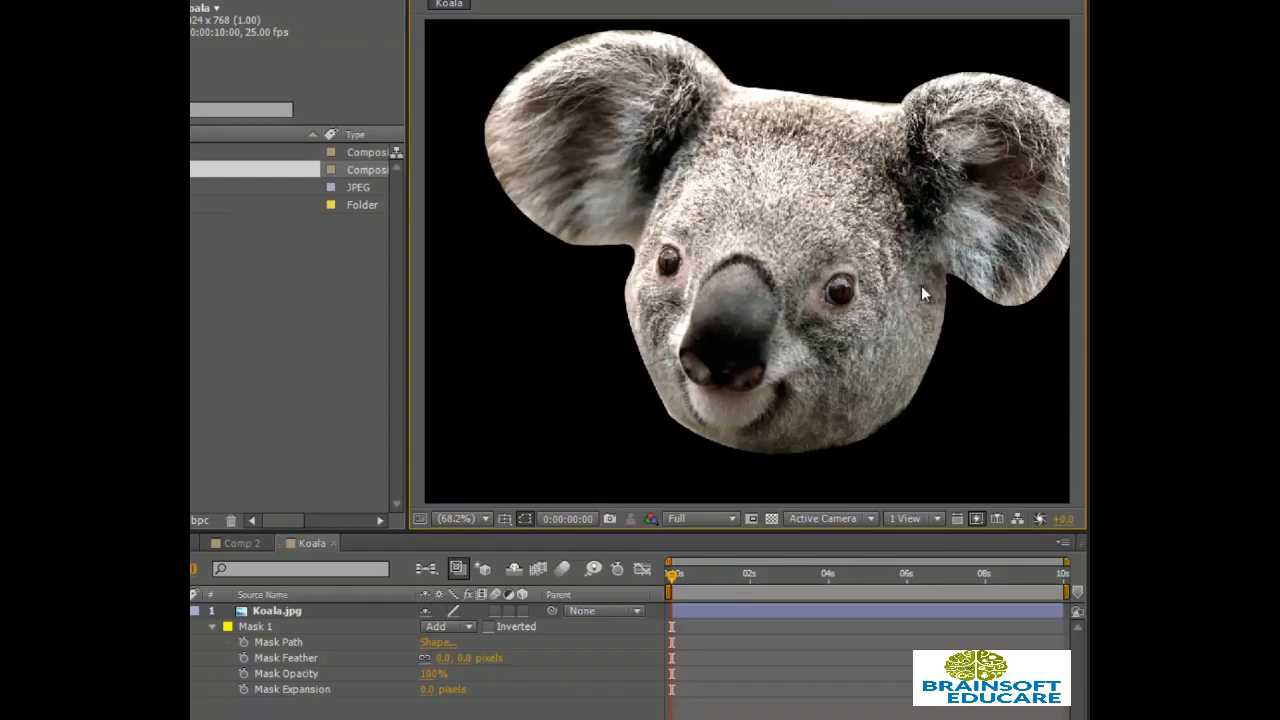
pyautogui.moveTo(921, 285); pyautogui.dragTo(854, 287)
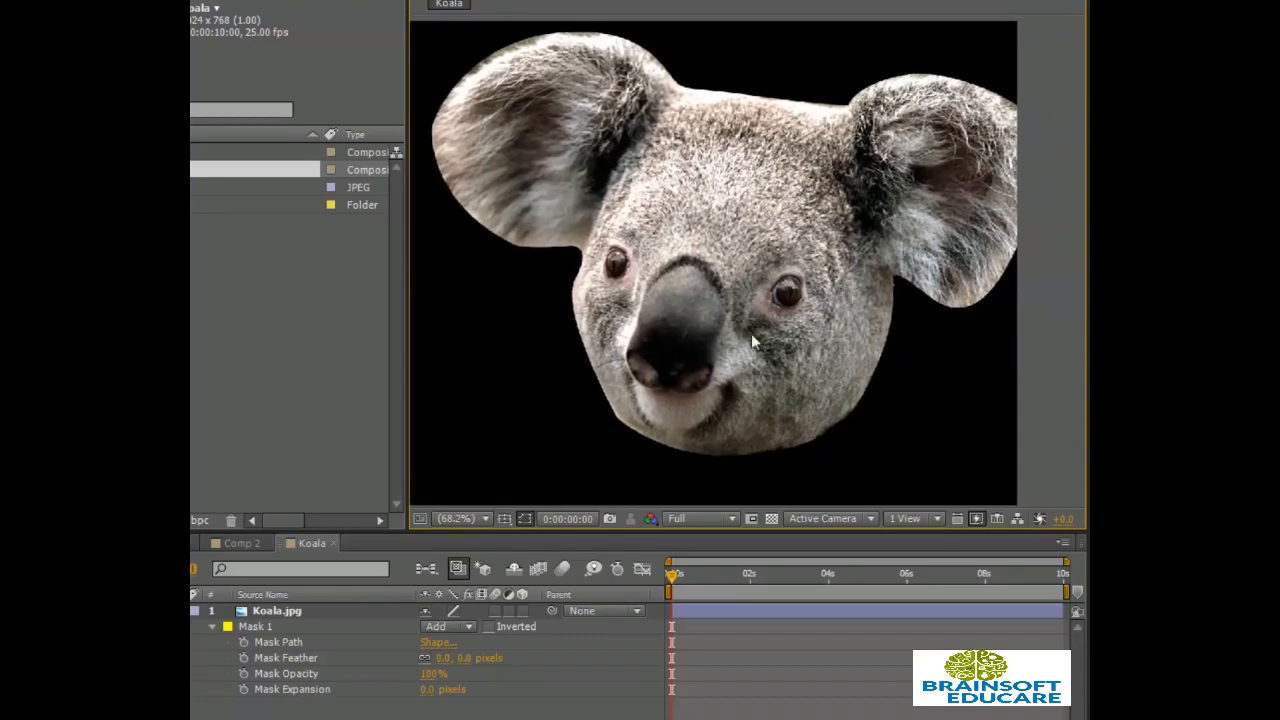
pyautogui.click(462, 518)
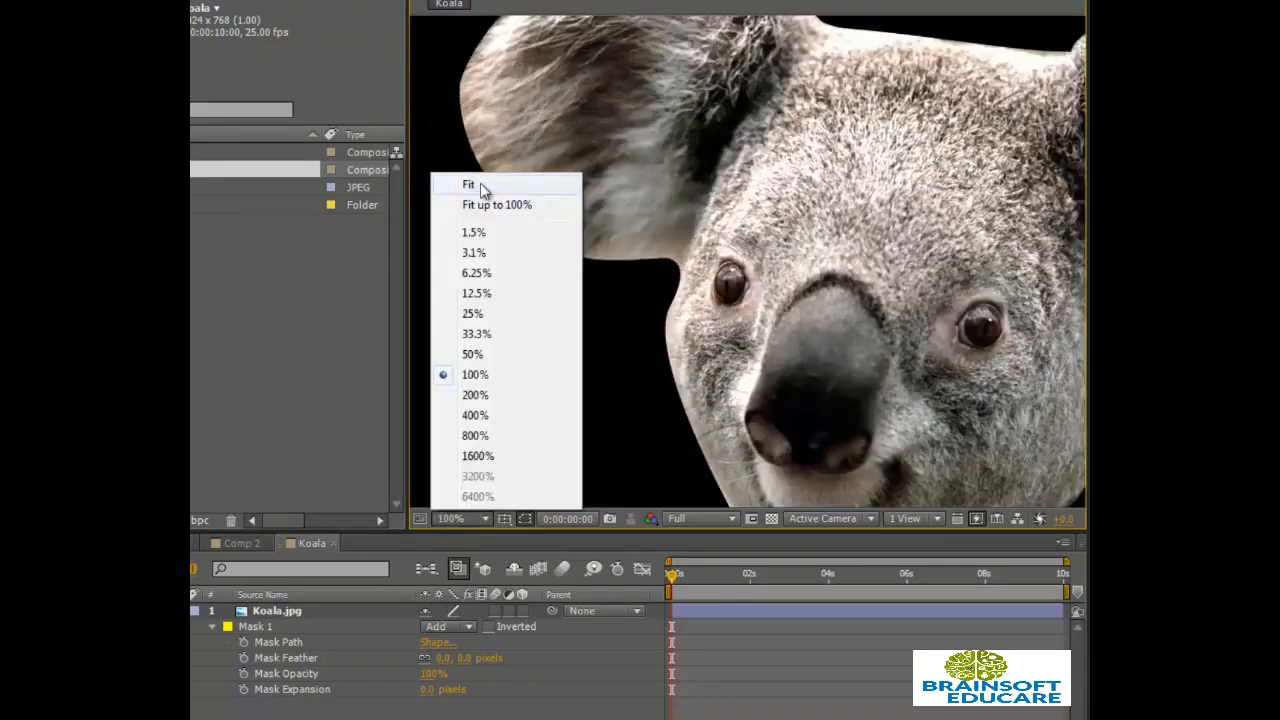
pyautogui.click(480, 188)
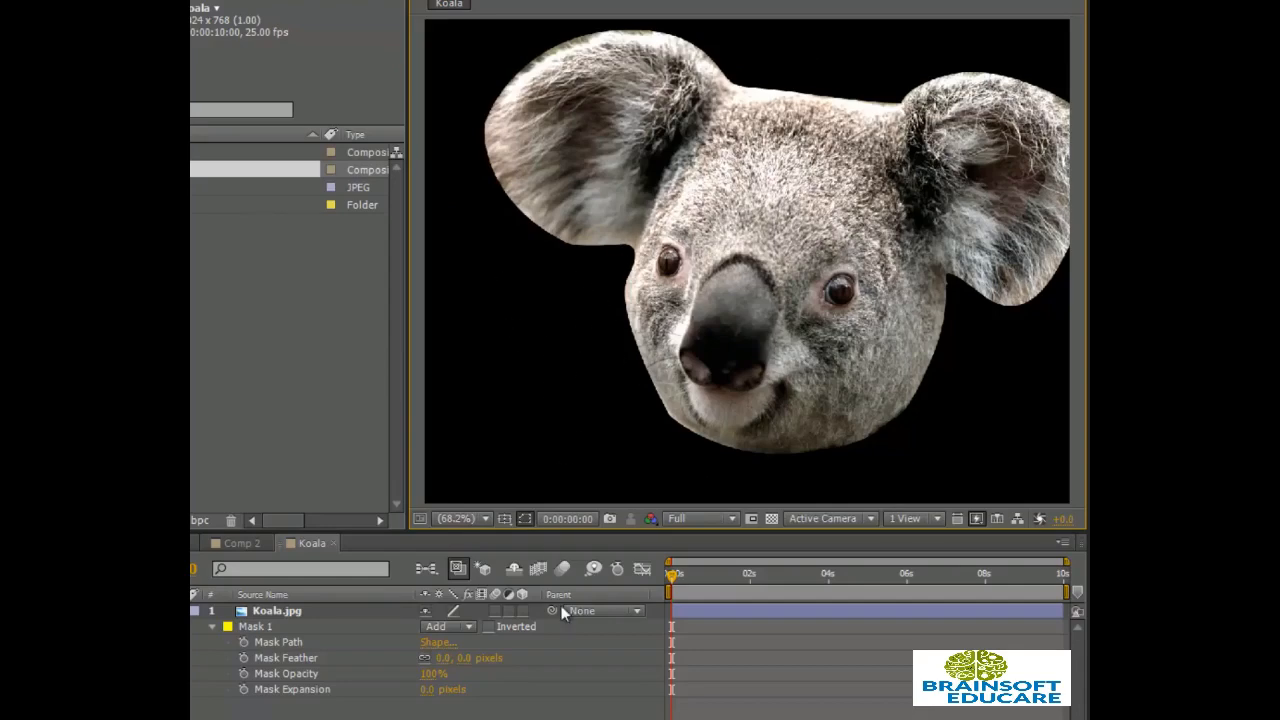
# - Soften the edges of Mask 1 by setting the Mask Feather to 40 pixels
pyautogui.click(466, 660)
pyautogui.write('15')
pyautogui.press('Return')
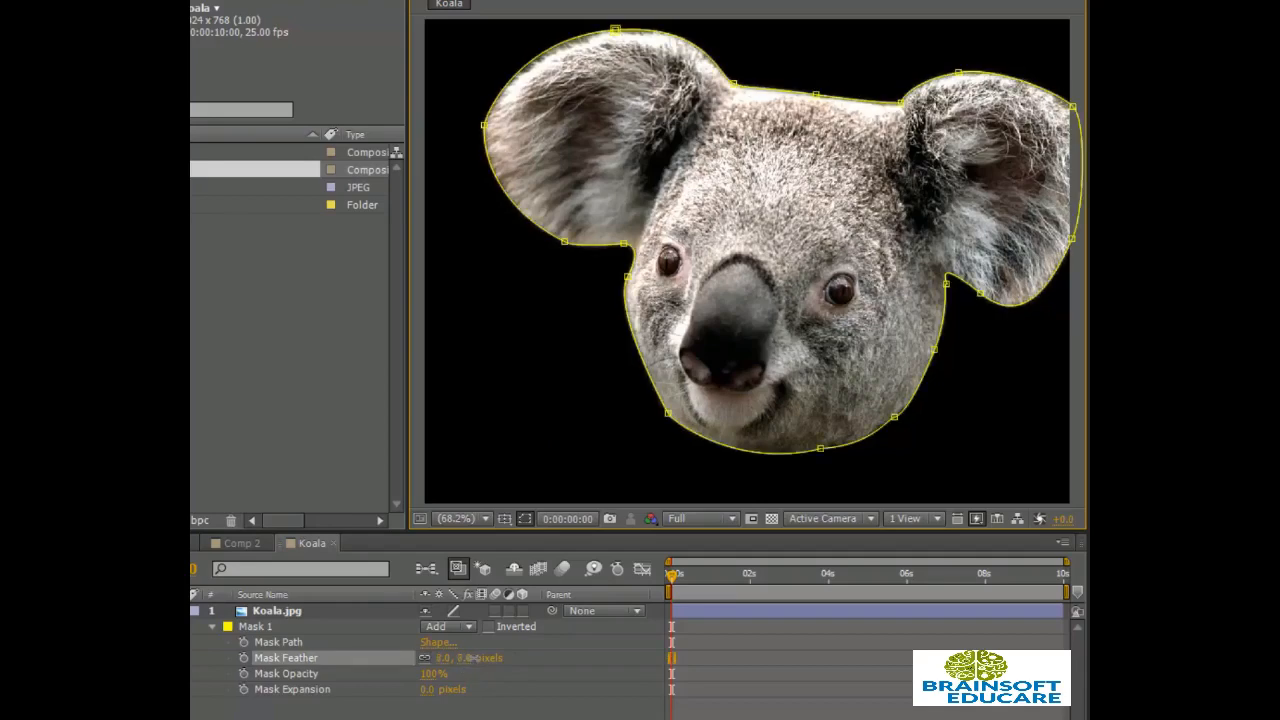
pyautogui.moveTo(478, 658); pyautogui.dragTo(499, 658)
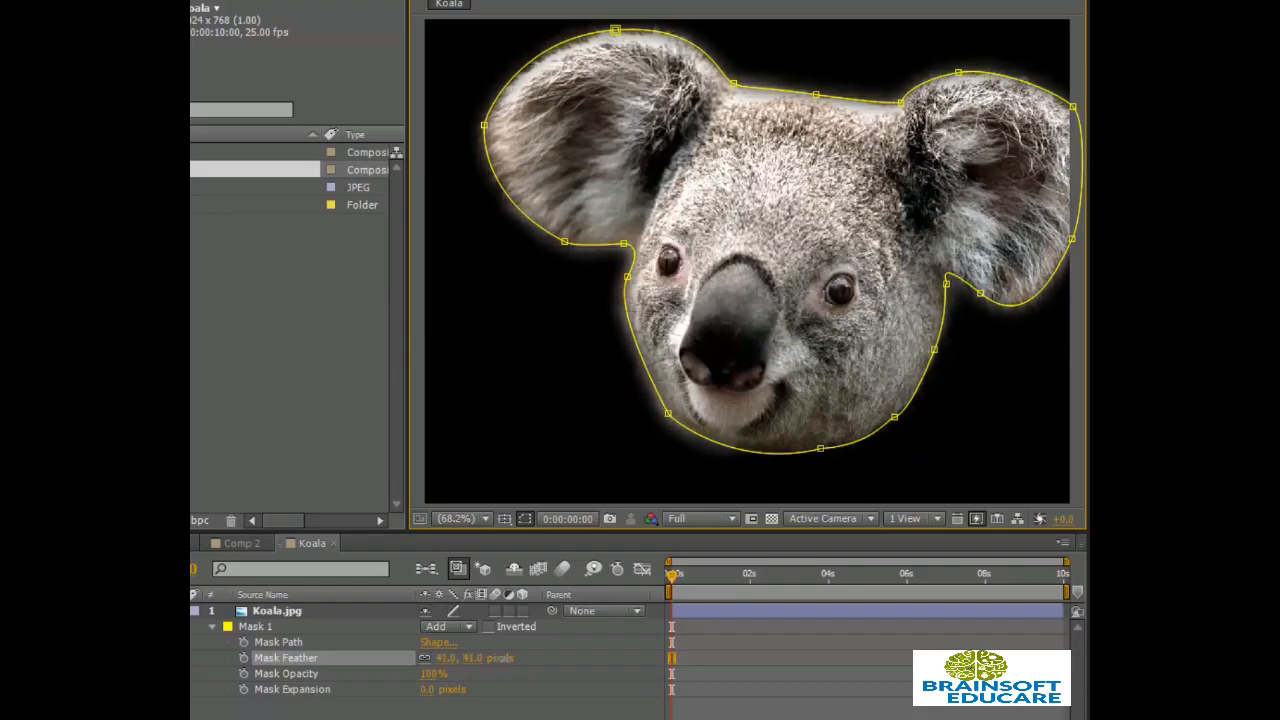
pyautogui.click(477, 658)
pyautogui.write('4')
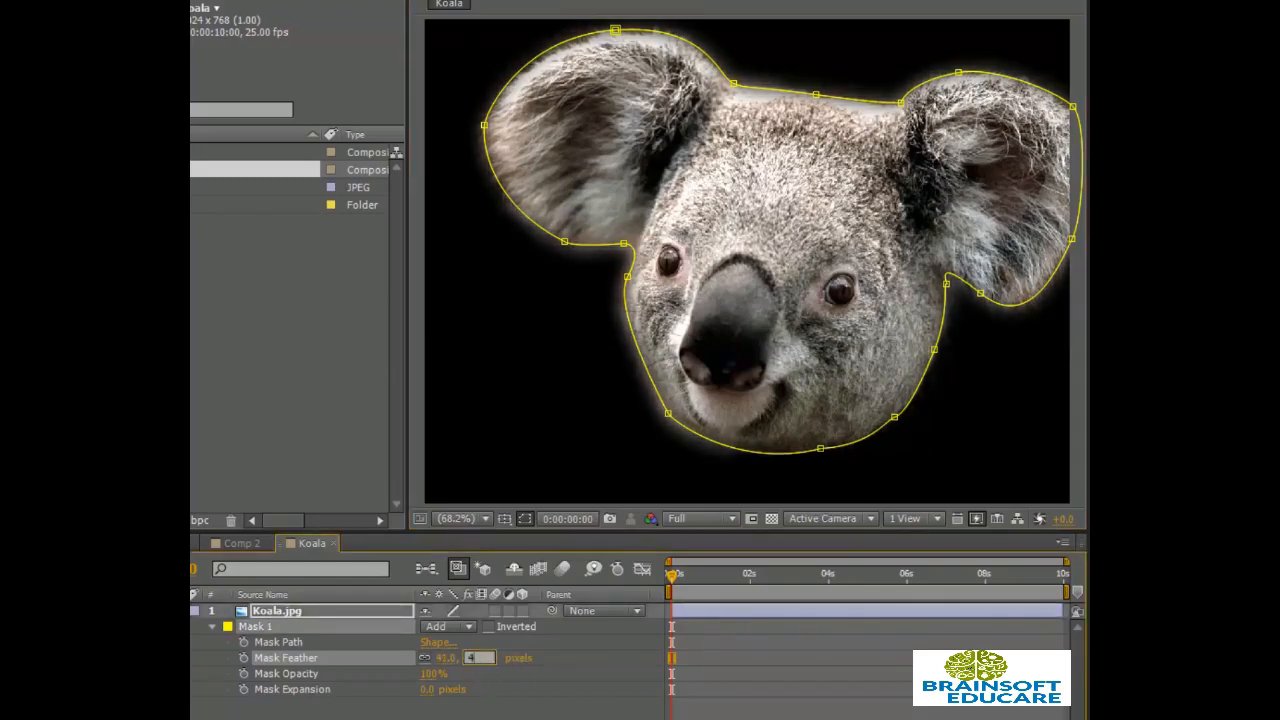
pyautogui.write('0')
pyautogui.click(540, 704)
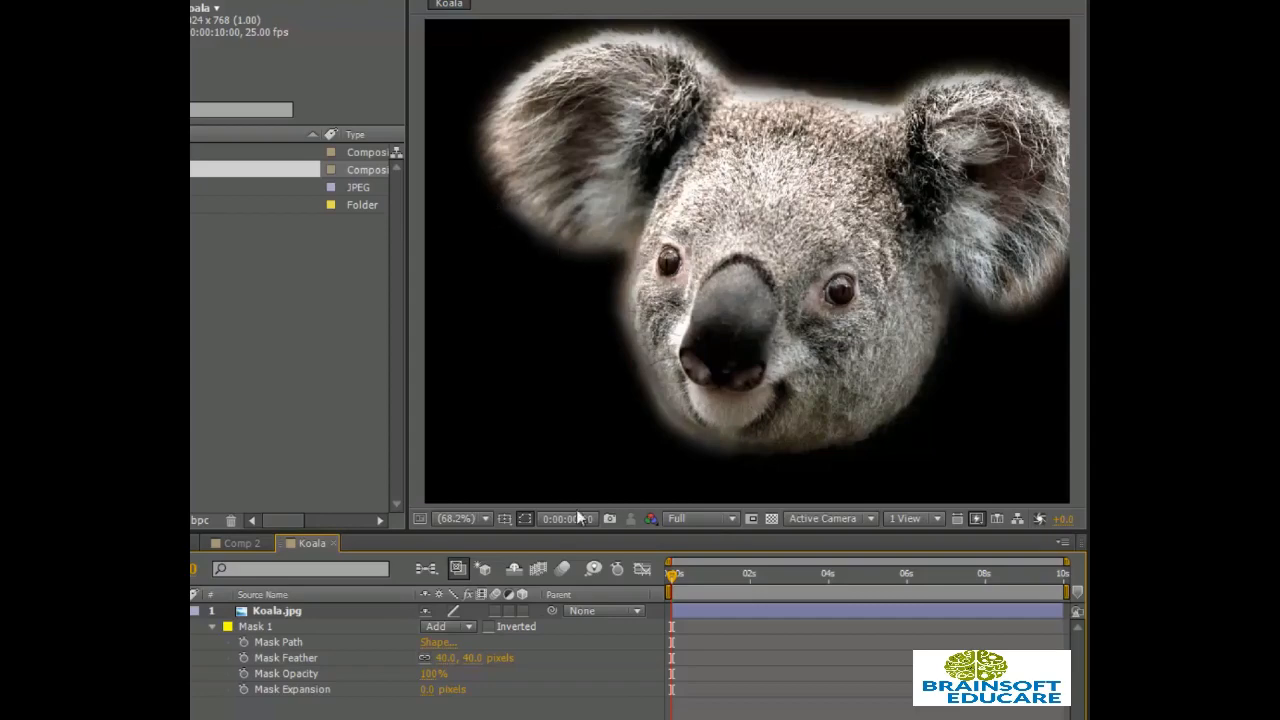
# - Reduce the Mask Feather to 10 pixels and subsequently to 0 to compare the edge softness
pyautogui.click(478, 658)
pyautogui.write('10')
pyautogui.press('Return')
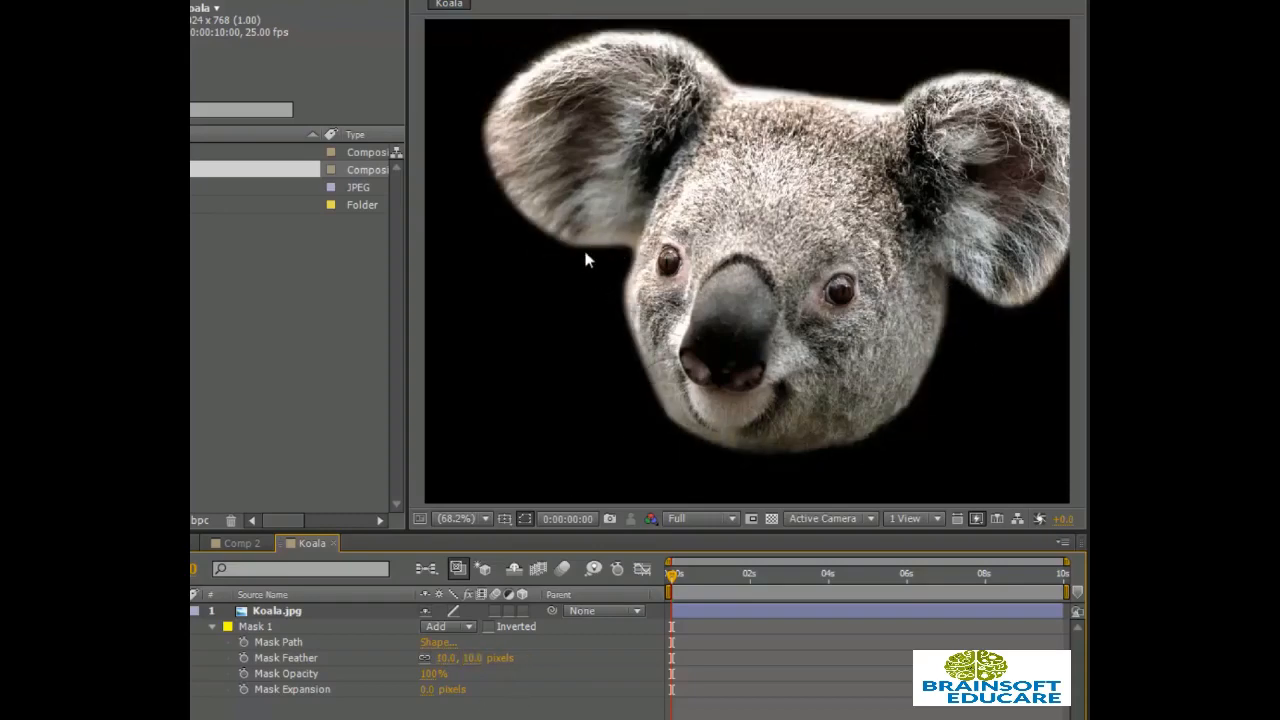
pyautogui.click(476, 658)
pyautogui.write('0')
pyautogui.press('Return')
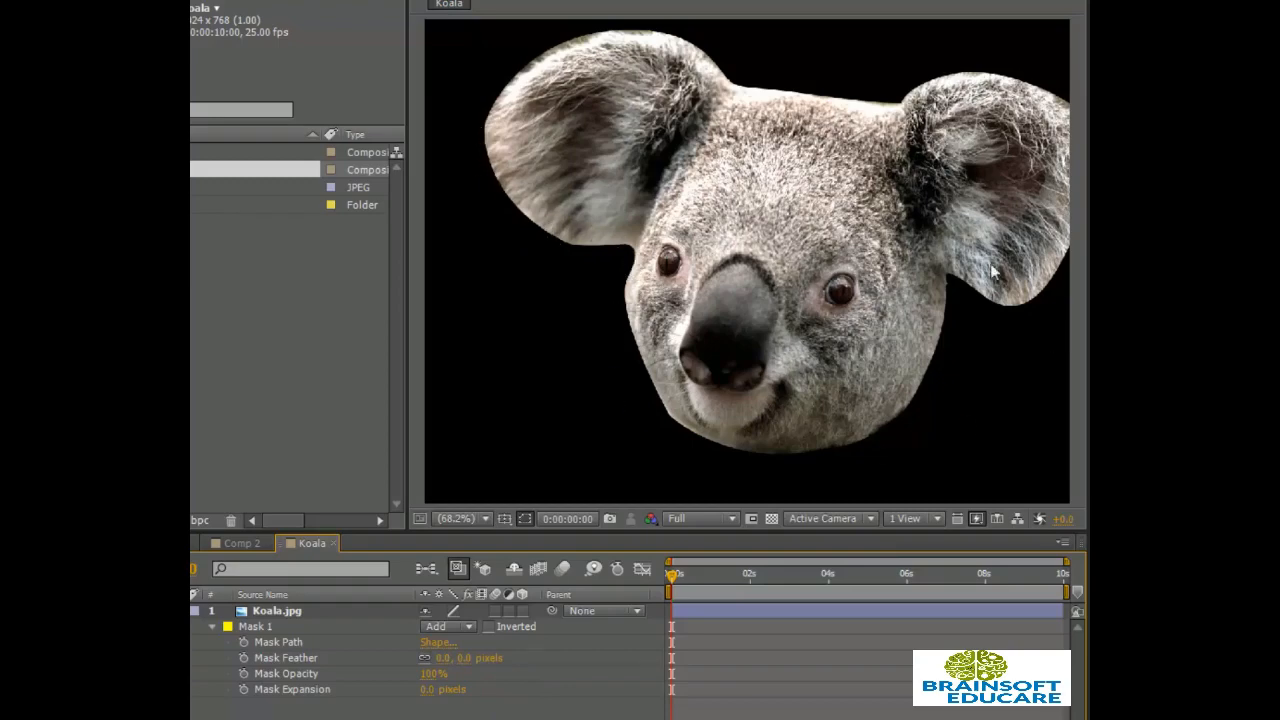
# - Raise the Mask Feather to 10 pixels and finally to 20 pixels
pyautogui.click(465, 658)
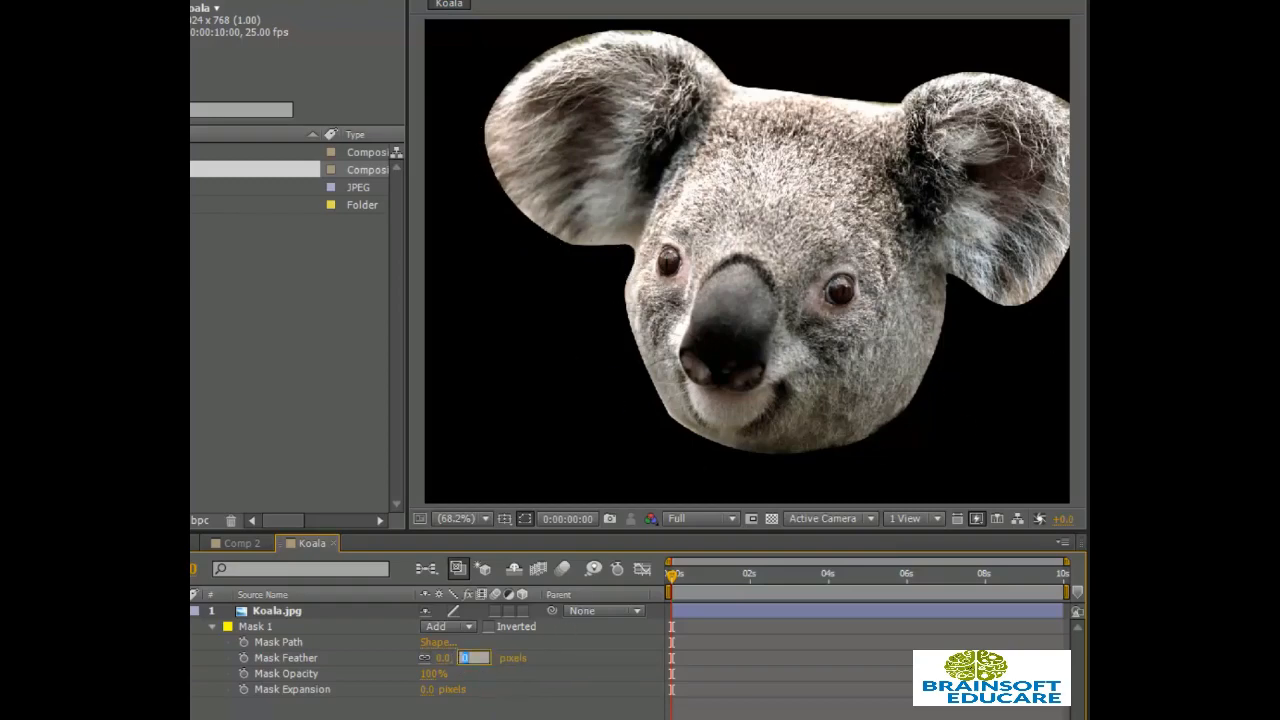
pyautogui.write('10')
pyautogui.press('Return')
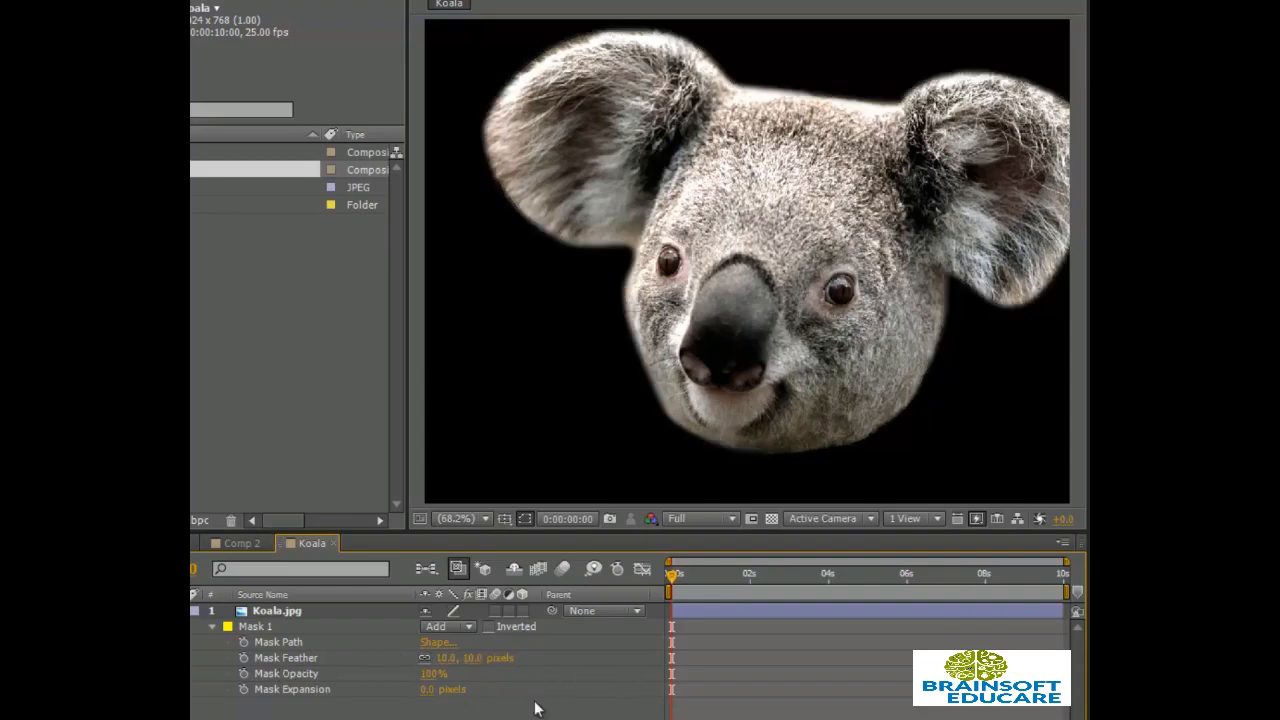
pyautogui.press('Tab')
pyautogui.write('20')
pyautogui.press('Return')
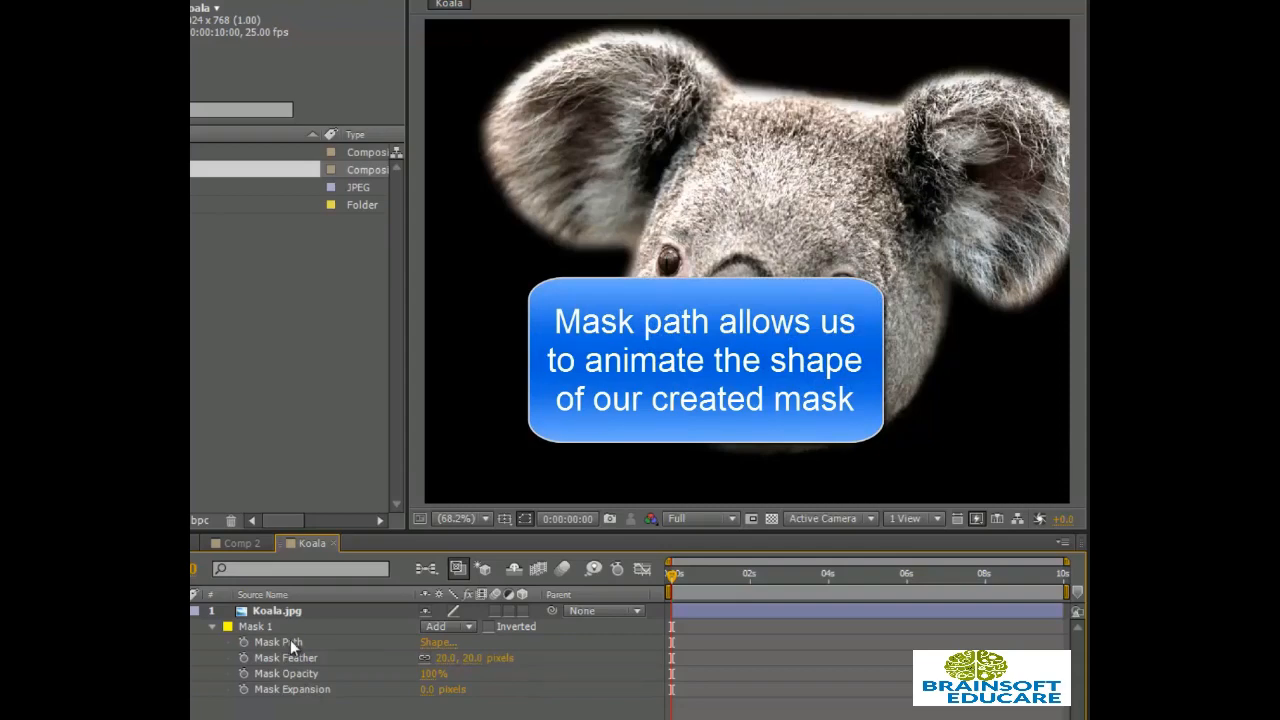
# - Select Mask 1, try reshaping its path at the point beneath the koala's left-hand ear, and deselect it
pyautogui.click(265, 625)
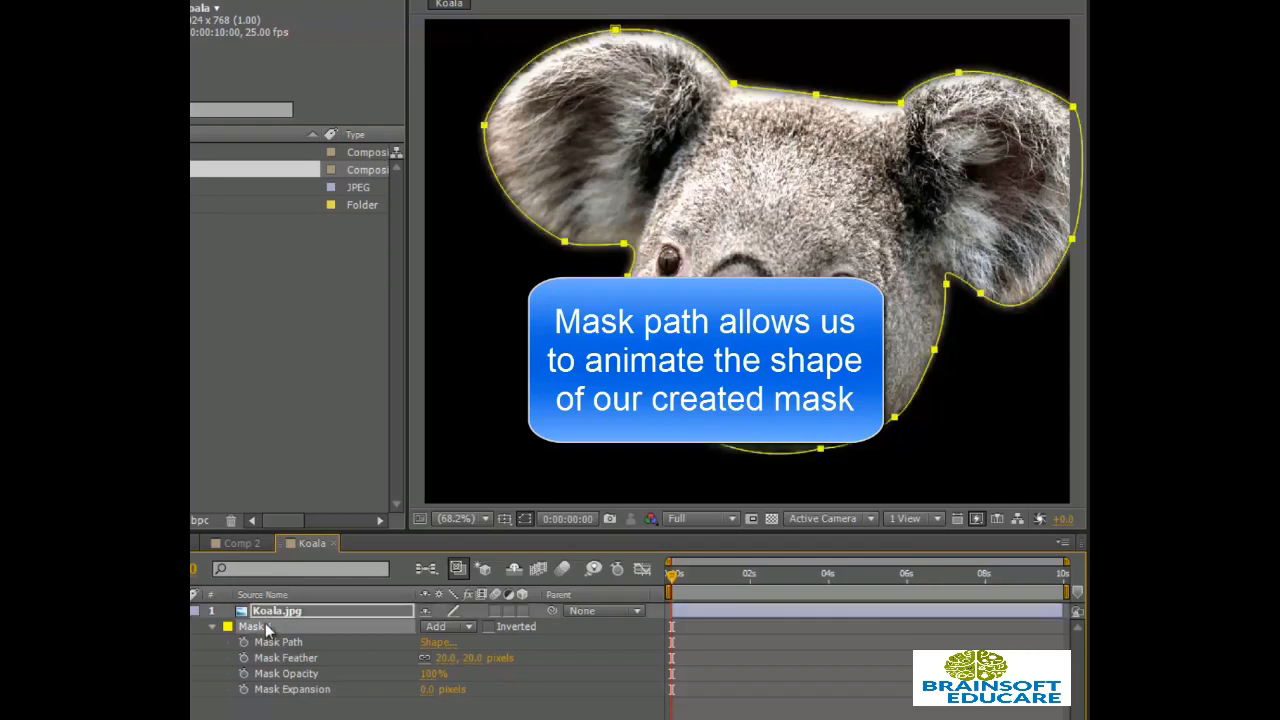
pyautogui.moveTo(624, 243)
pyautogui.mouseDown()
pyautogui.moveTo(554, 260)
pyautogui.moveTo(649, 284)
pyautogui.moveTo(675, 236)
pyautogui.moveTo(673, 205)
pyautogui.moveTo(556, 270)
pyautogui.moveTo(568, 297)
pyautogui.moveTo(499, 214)
pyautogui.moveTo(584, 187)
pyautogui.moveTo(640, 215)
pyautogui.moveTo(650, 245)
pyautogui.moveTo(624, 252)
pyautogui.mouseUp()
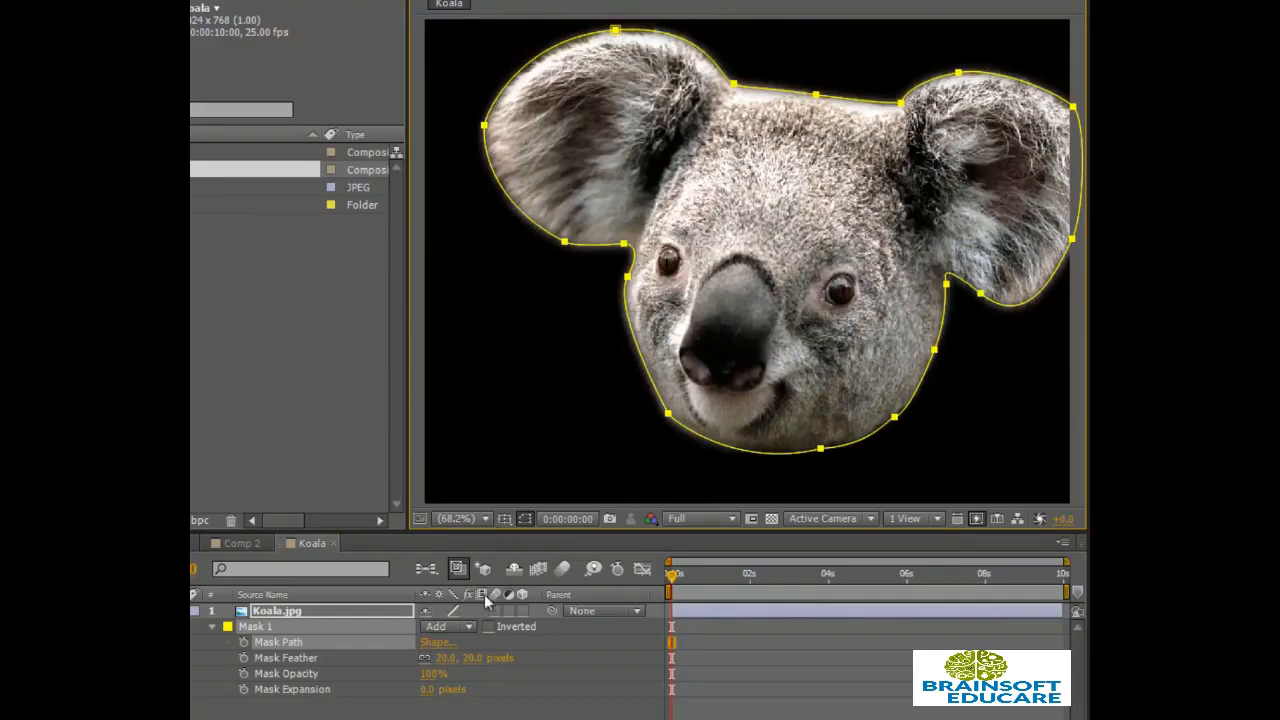
pyautogui.click(490, 714)
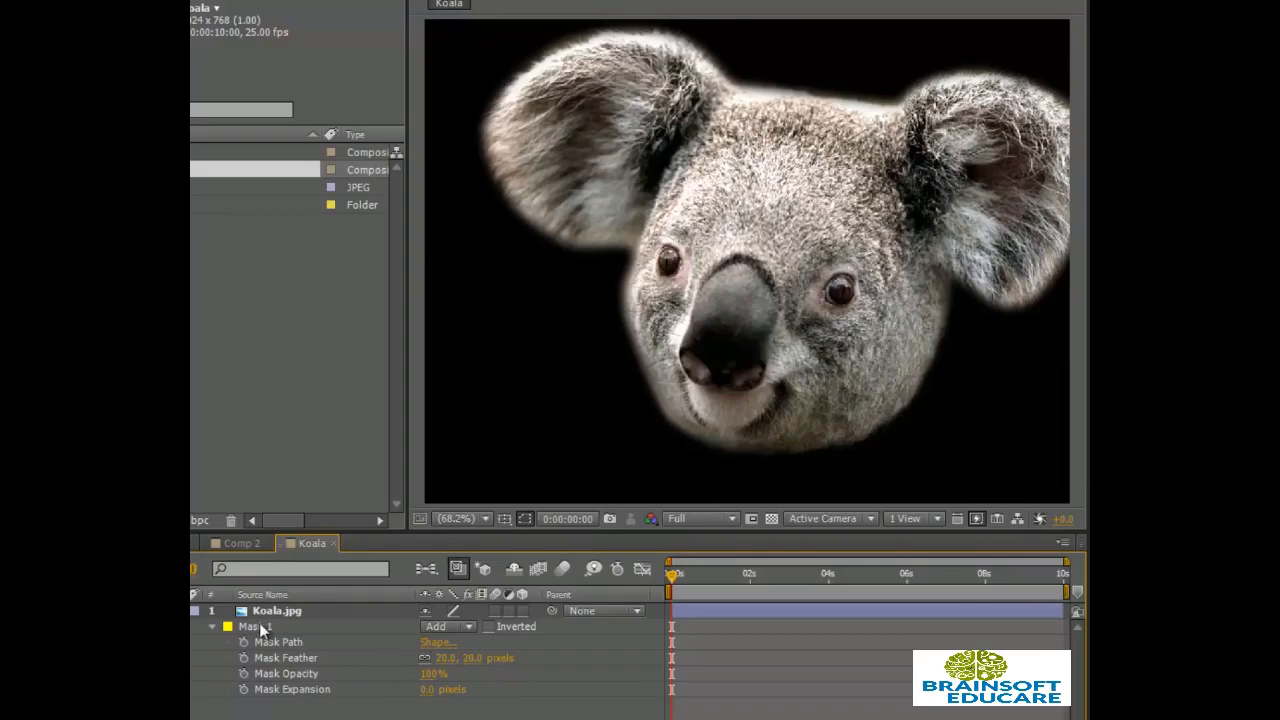
# - Switch Mask 1's mode to Subtract to try cutting out the koala's head, and return it to Add
pyautogui.click(465, 627)
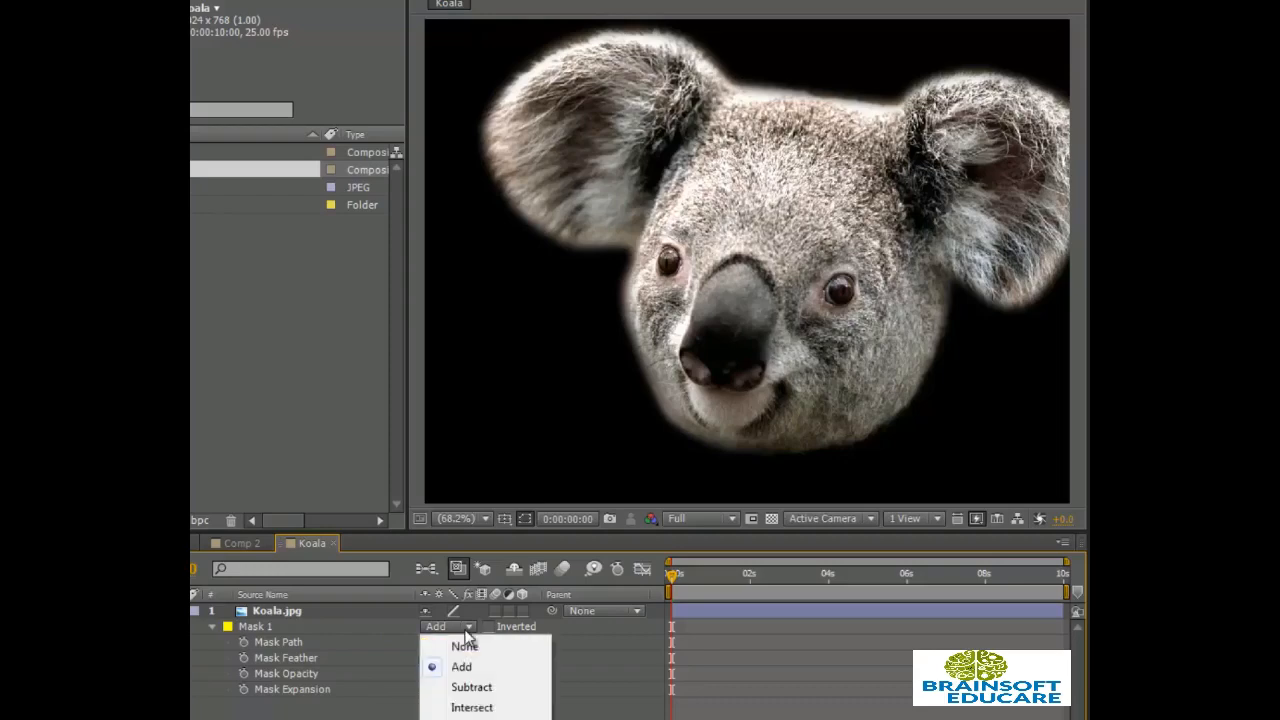
pyautogui.click(488, 688)
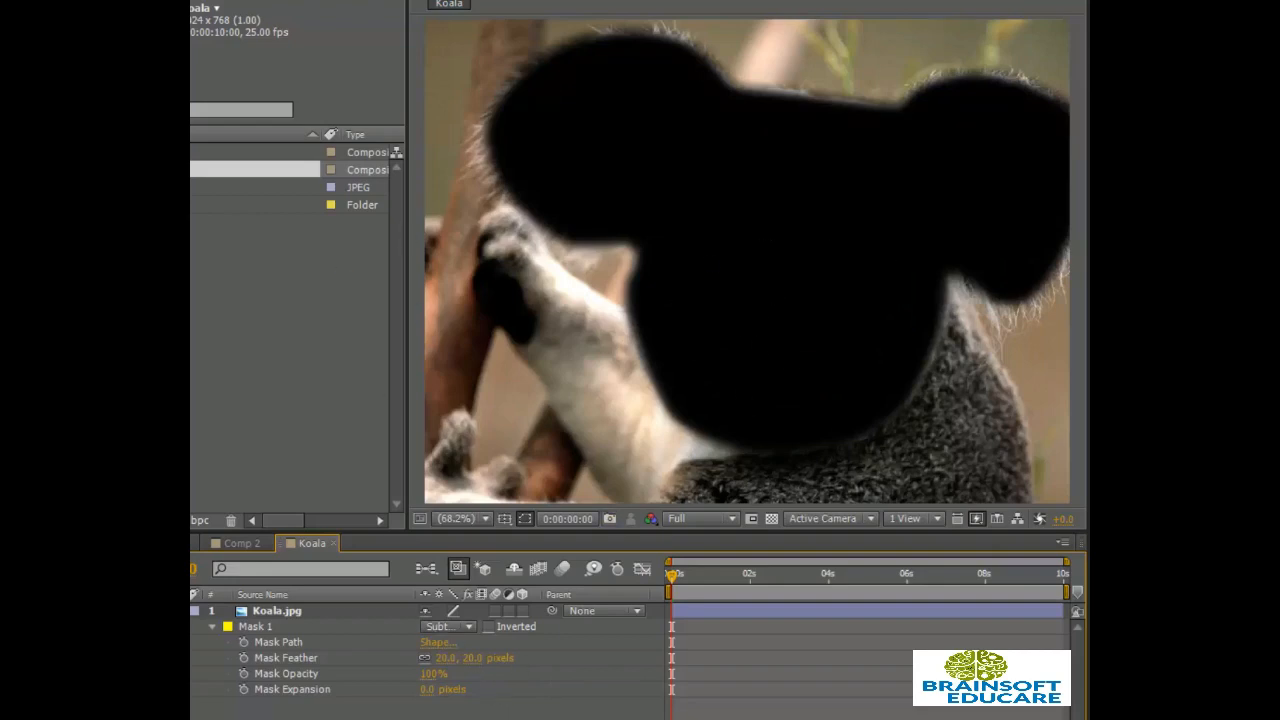
pyautogui.click(456, 630)
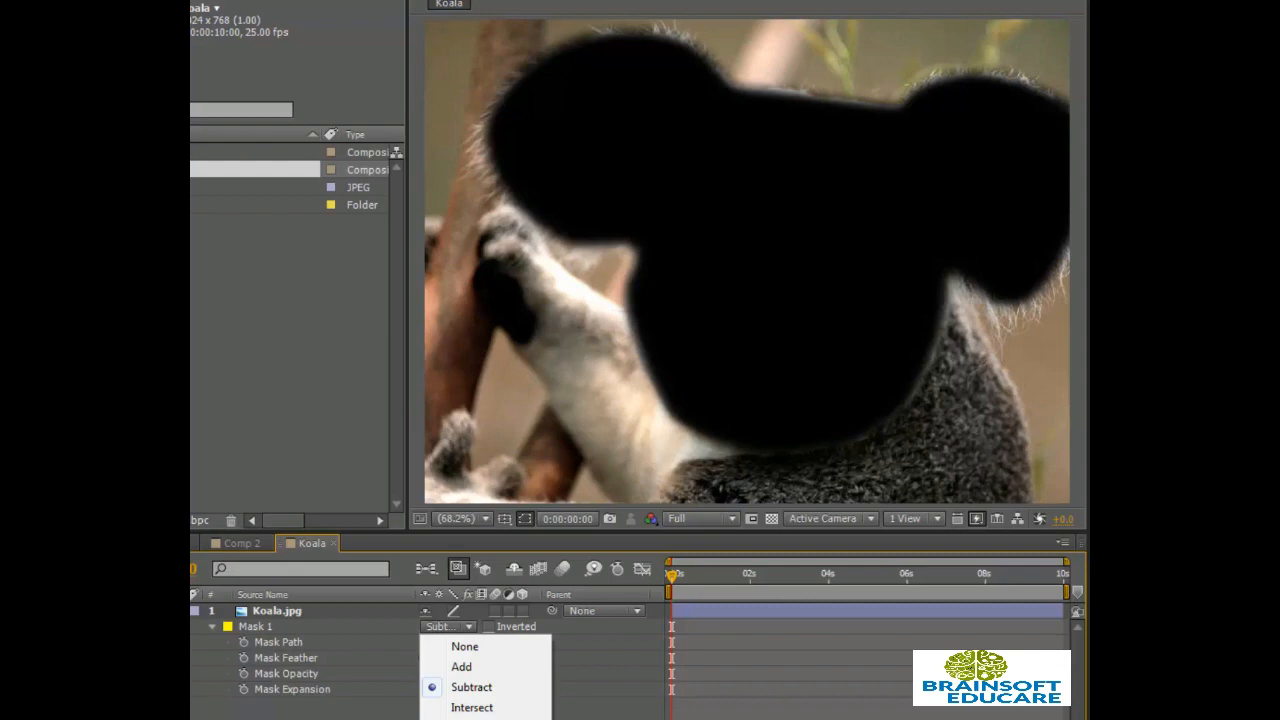
pyautogui.click(484, 668)
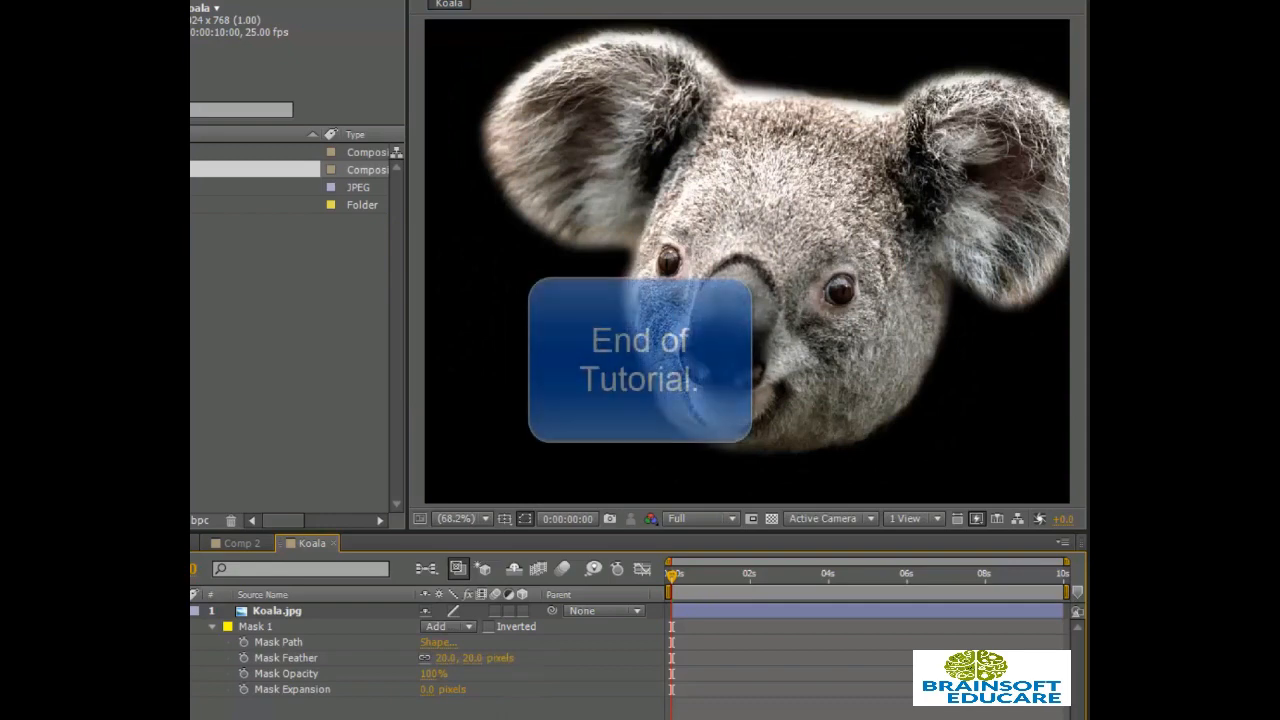